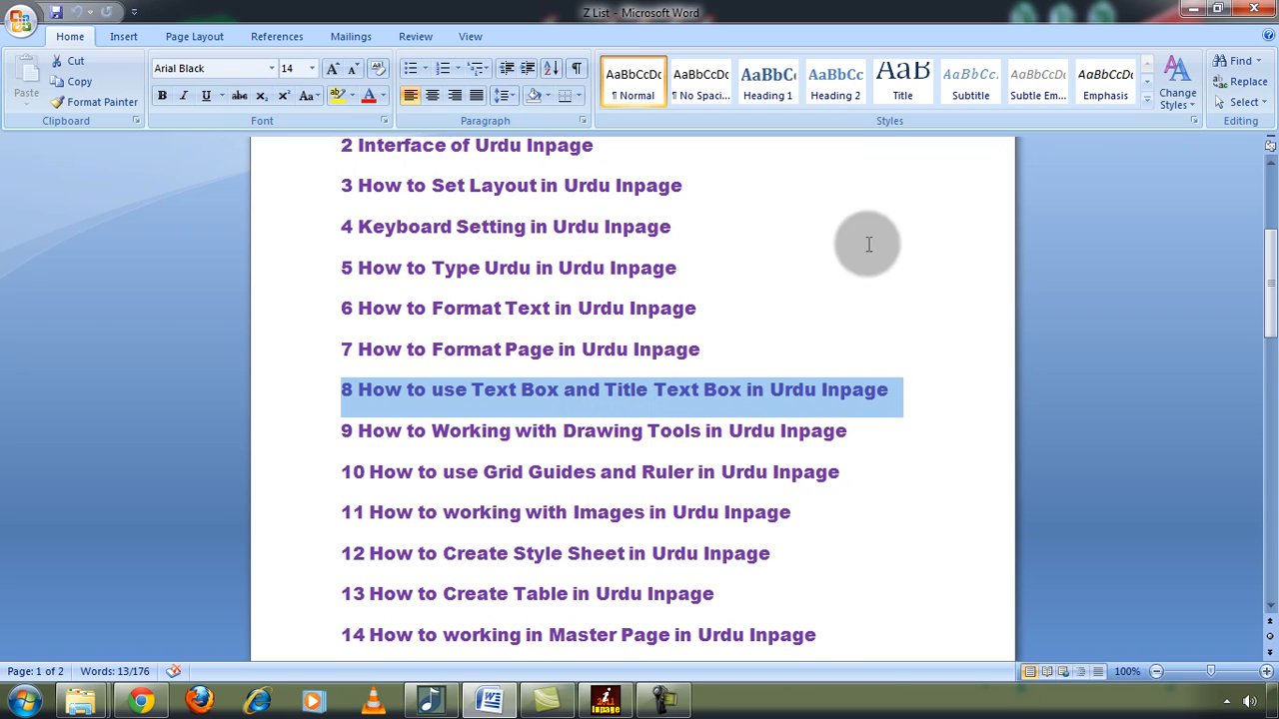
# - Switch to InPage and create a new blank document with the default page settings
pyautogui.click(1191, 9)
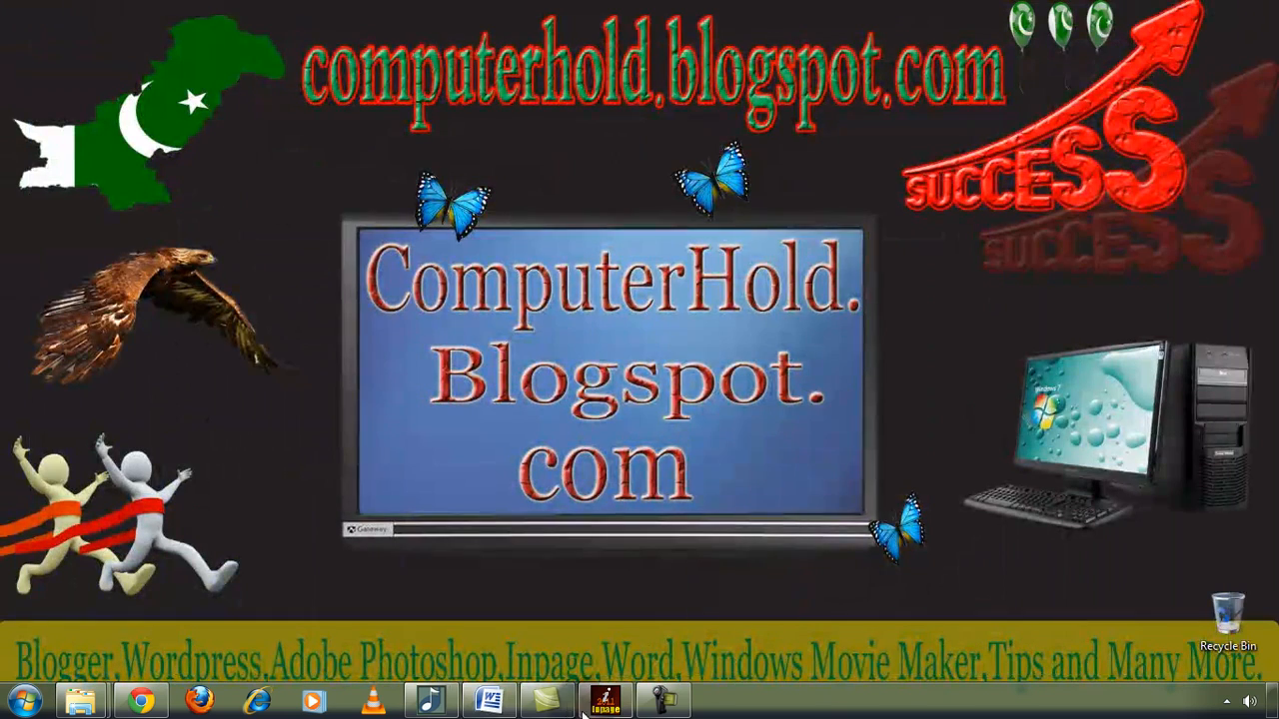
pyautogui.click(604, 699)
pyautogui.click(15, 30)
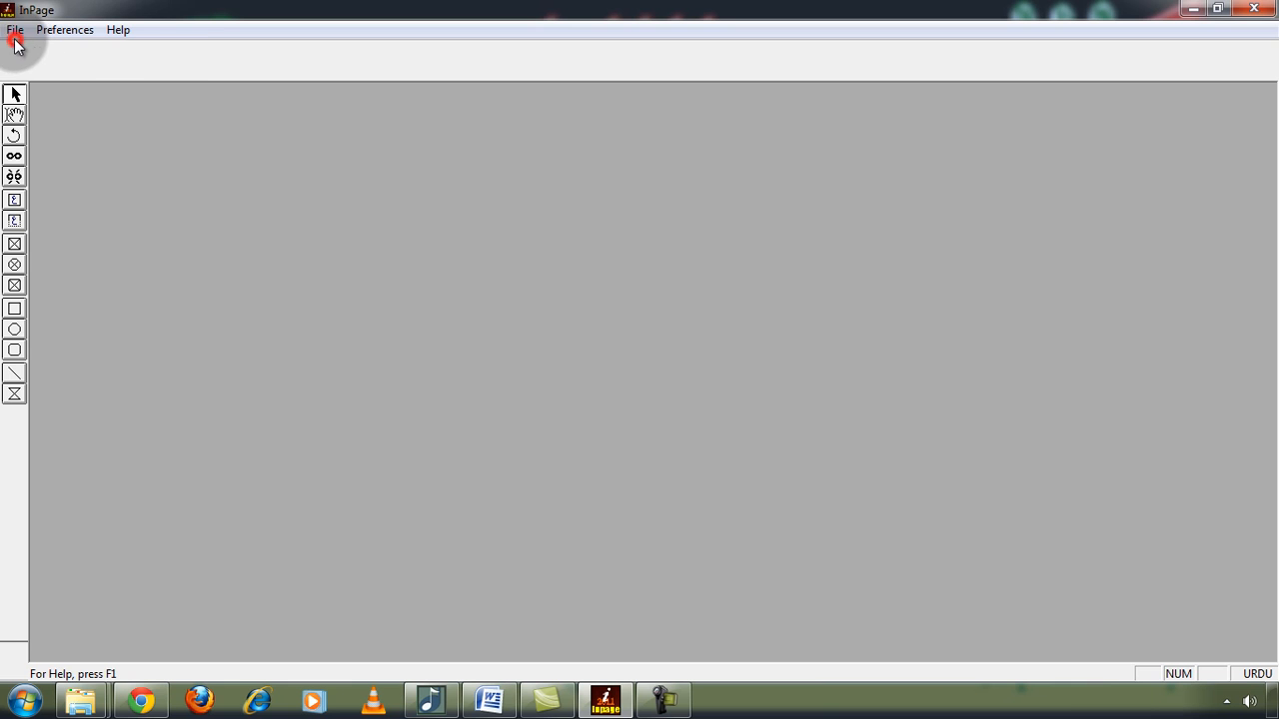
pyautogui.click(30, 48)
pyautogui.click(792, 291)
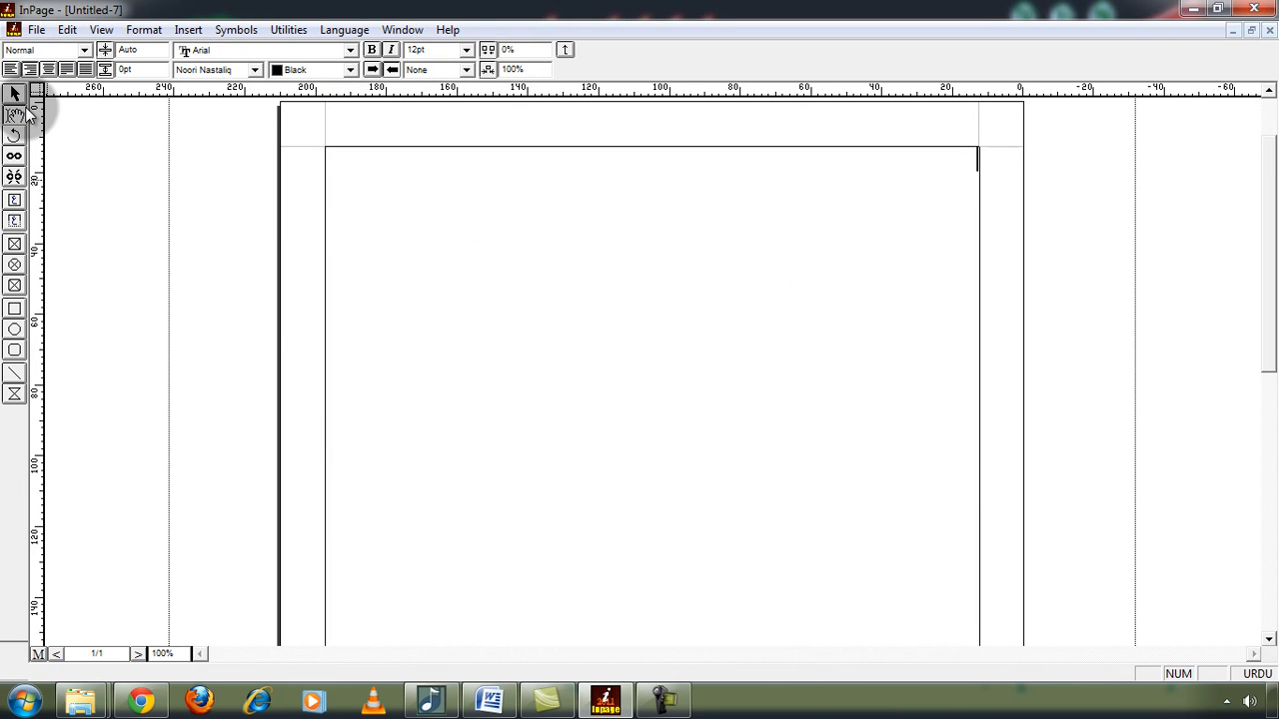
# - Draw a text box about 66 mm by 30 mm in the upper left of the page and enter a person's name in Urdu
pyautogui.click(15, 200)
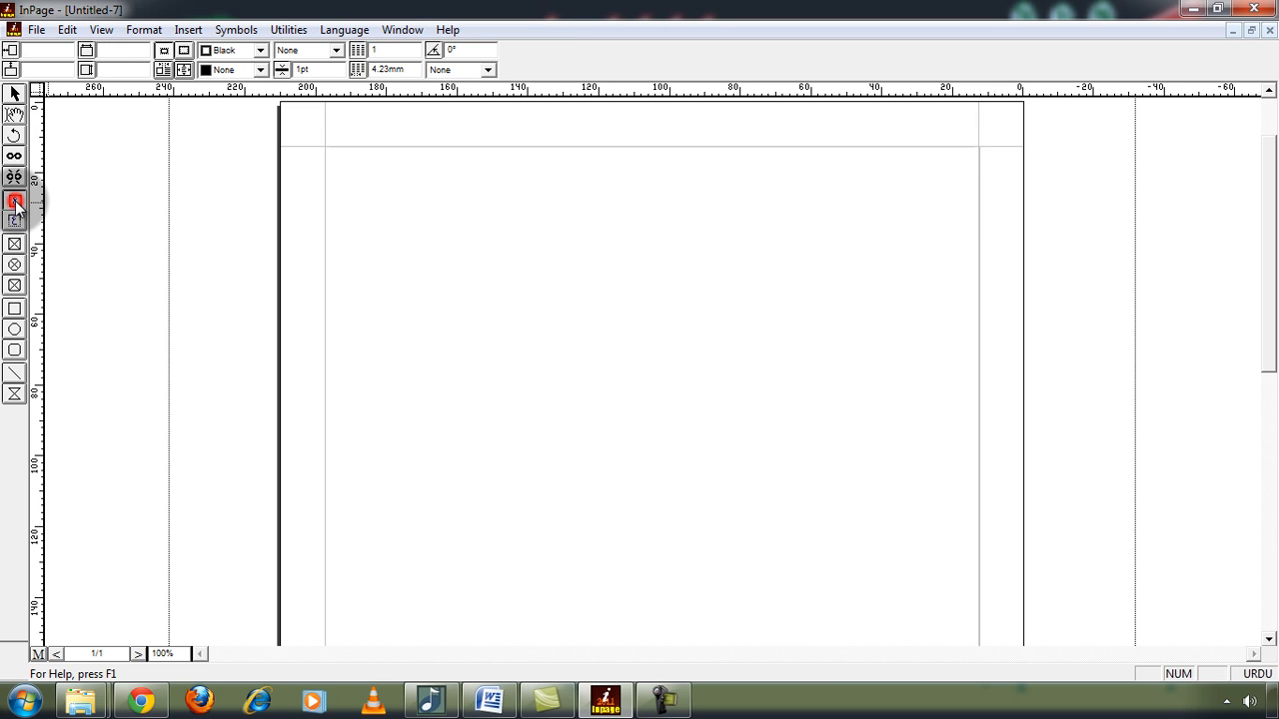
pyautogui.moveTo(379, 262); pyautogui.dragTo(613, 370)
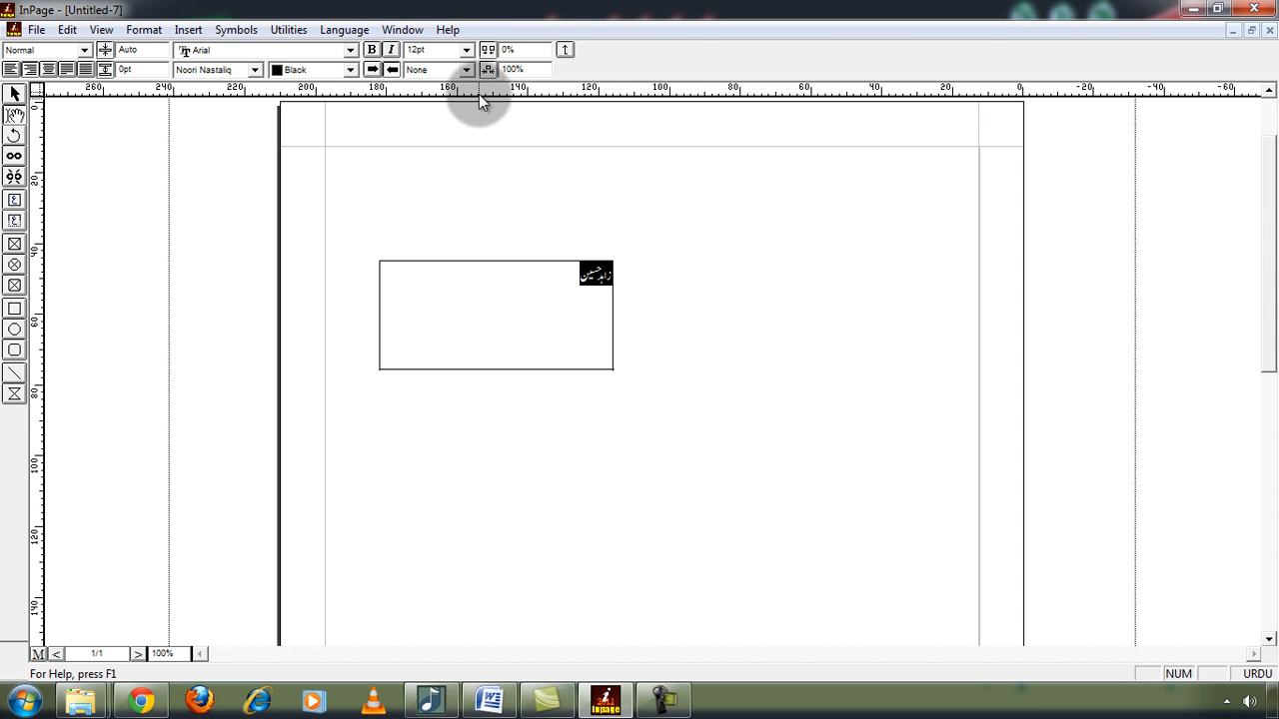
# - Set the selected name in the text box to 48pt and colour it red
pyautogui.click(466, 50)
pyautogui.click(467, 50)
pyautogui.click(452, 144)
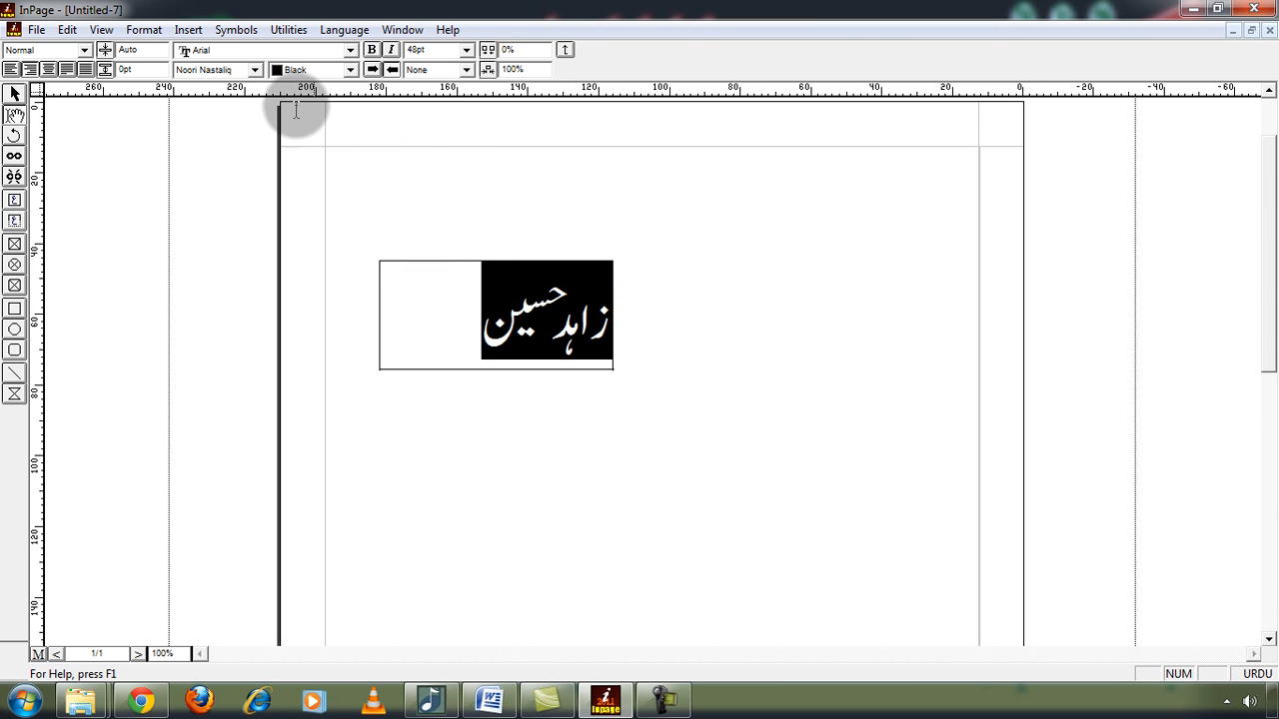
pyautogui.click(349, 69)
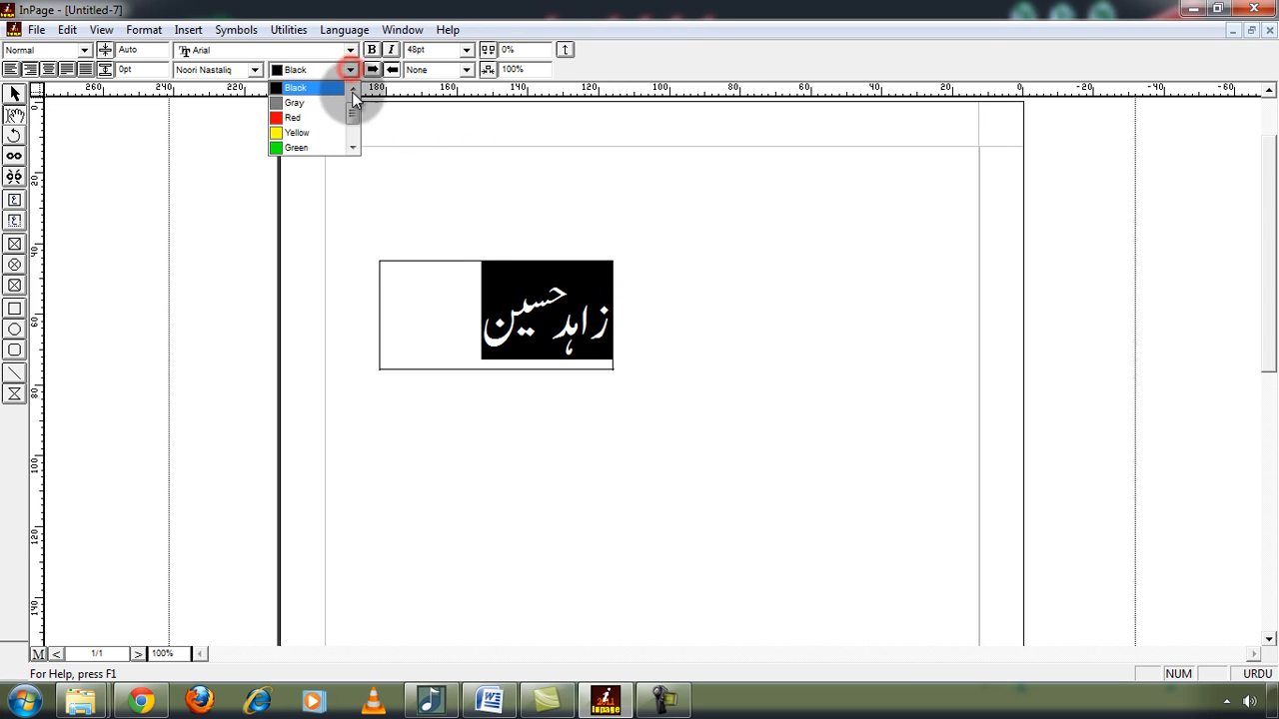
pyautogui.click(325, 116)
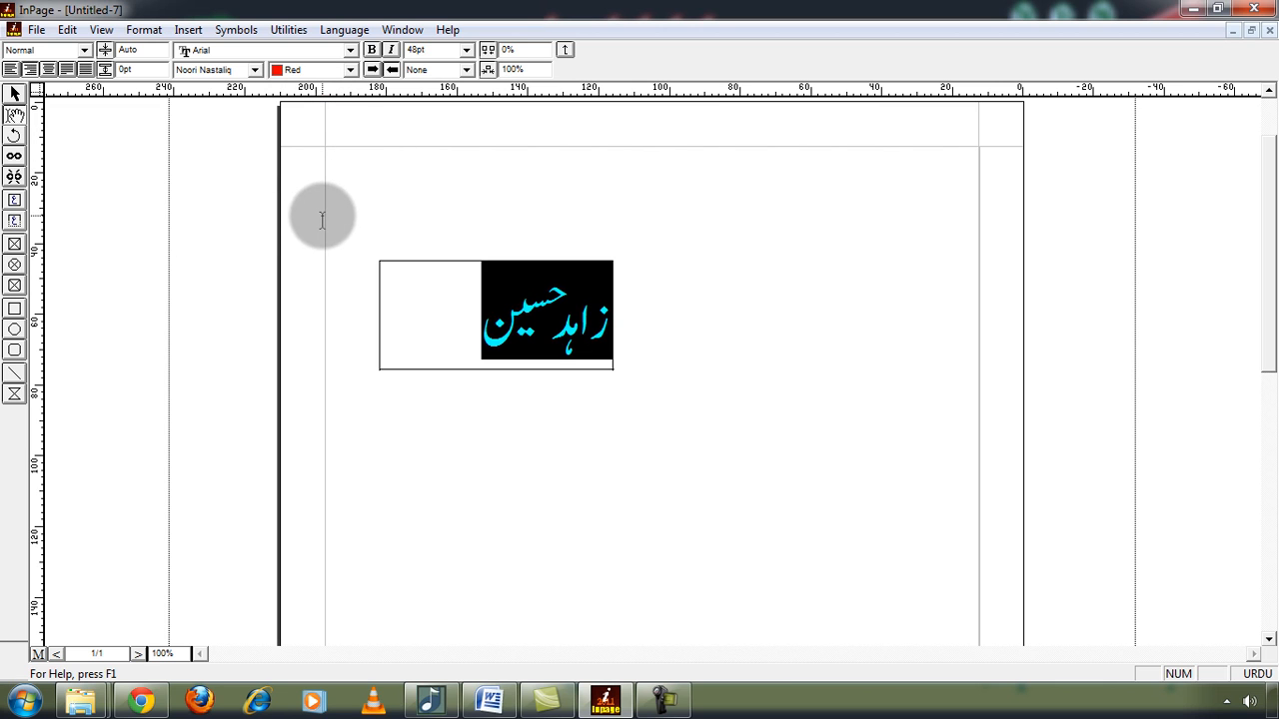
pyautogui.click(445, 312)
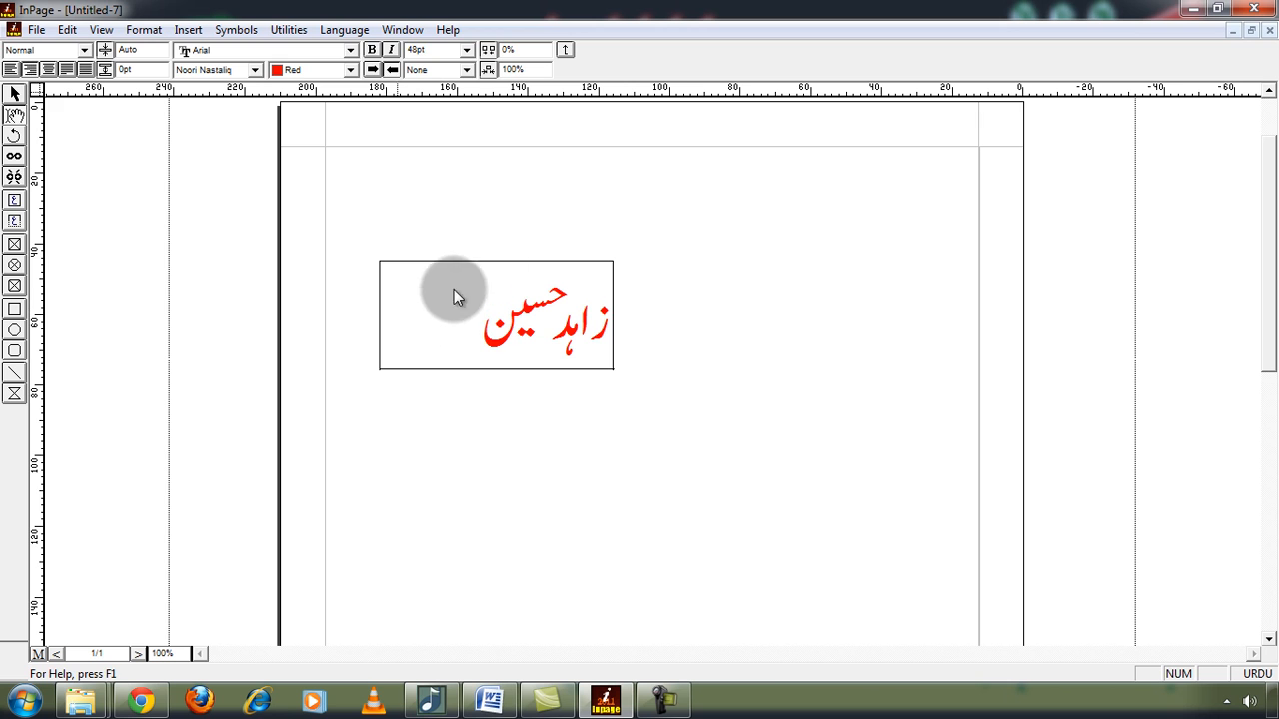
# - Select the text box as an object and give it a diamond-dotted border 5pt wide
pyautogui.click(15, 95)
pyautogui.click(362, 270)
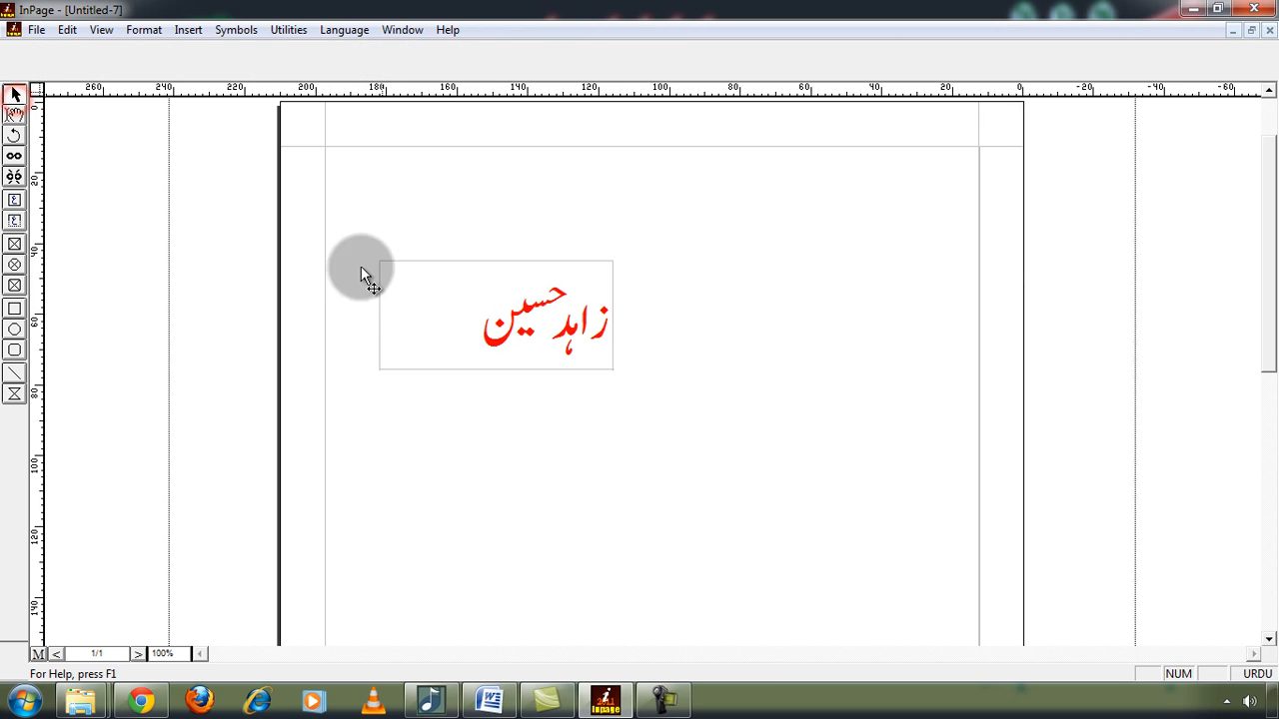
pyautogui.click(440, 292)
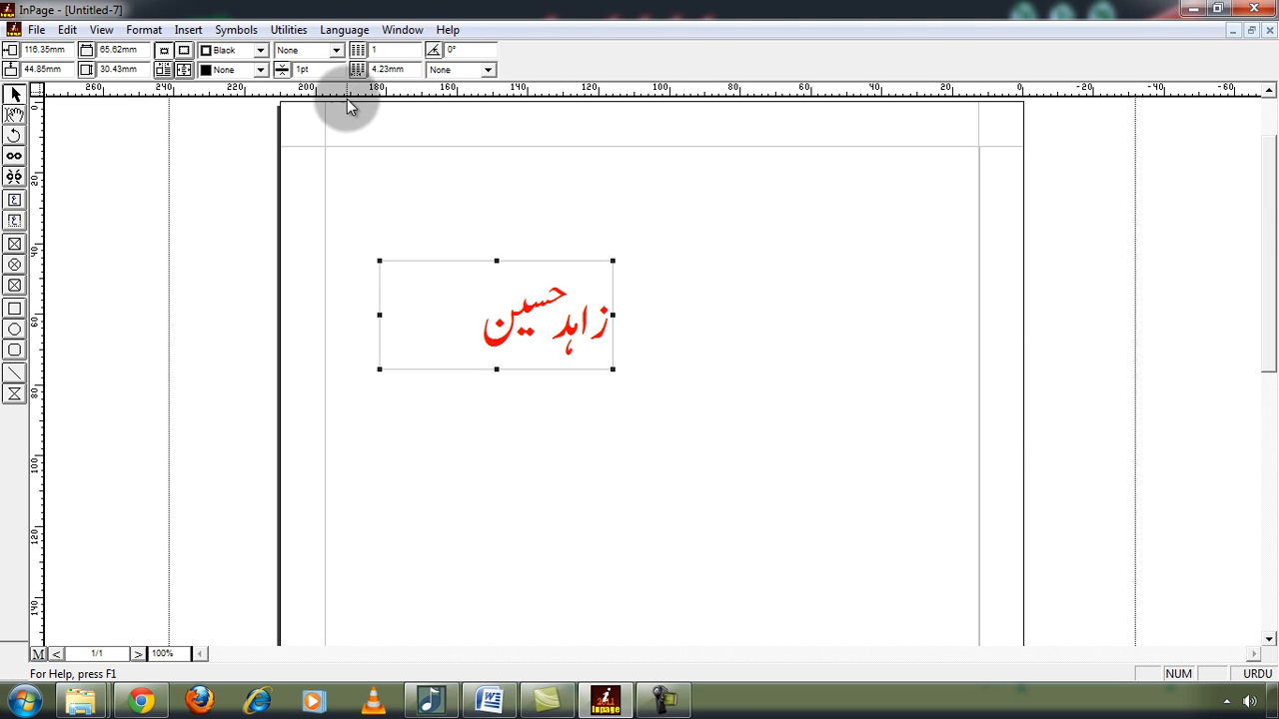
pyautogui.click(336, 50)
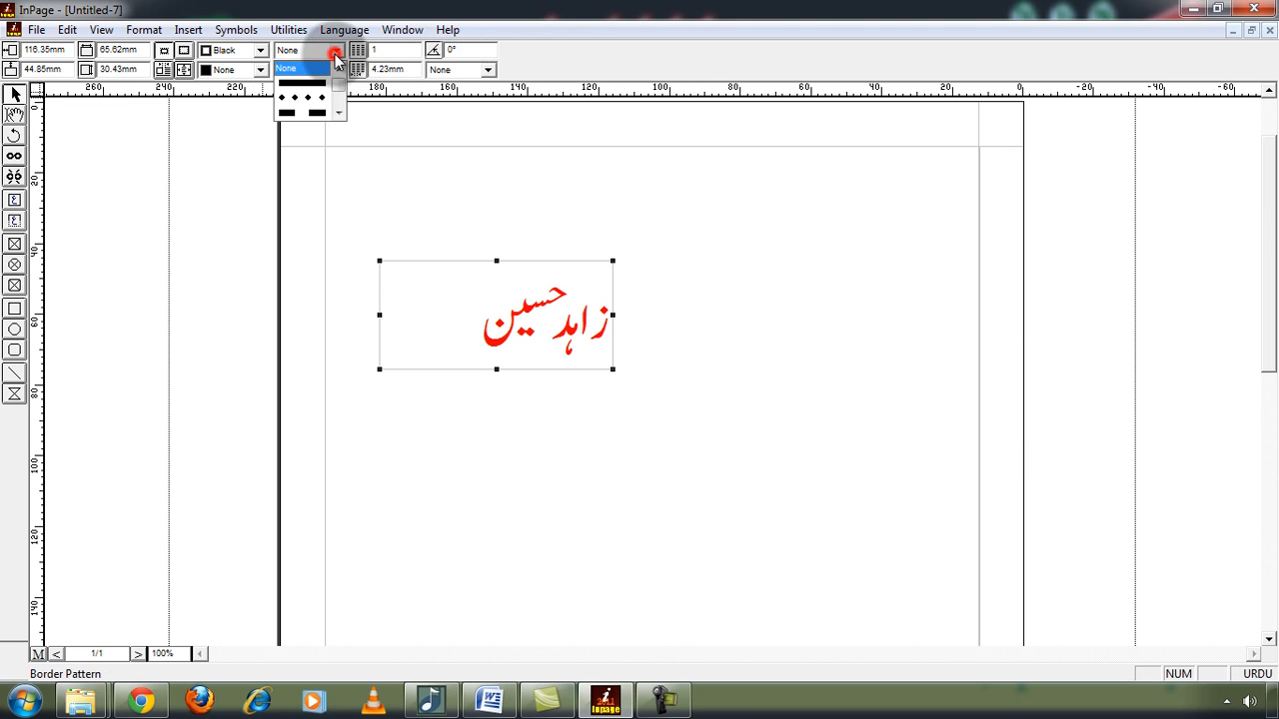
pyautogui.click(328, 92)
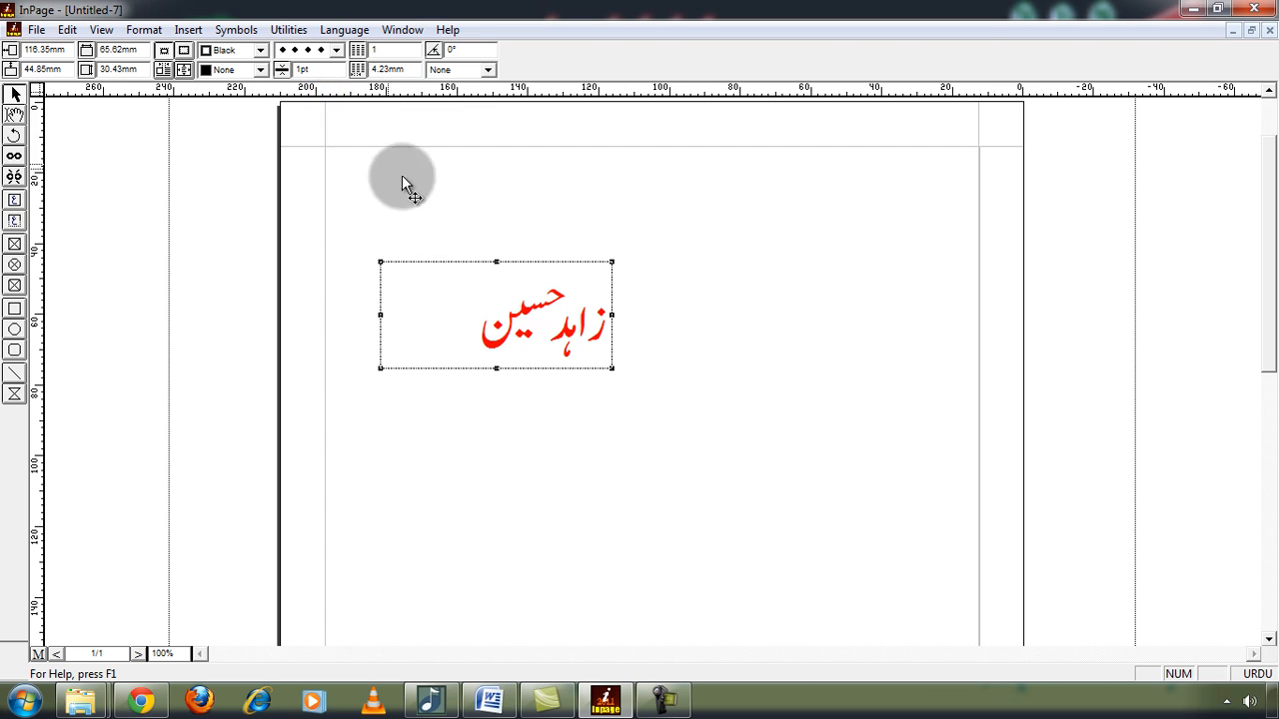
pyautogui.doubleClick(327, 71)
pyautogui.write('5')
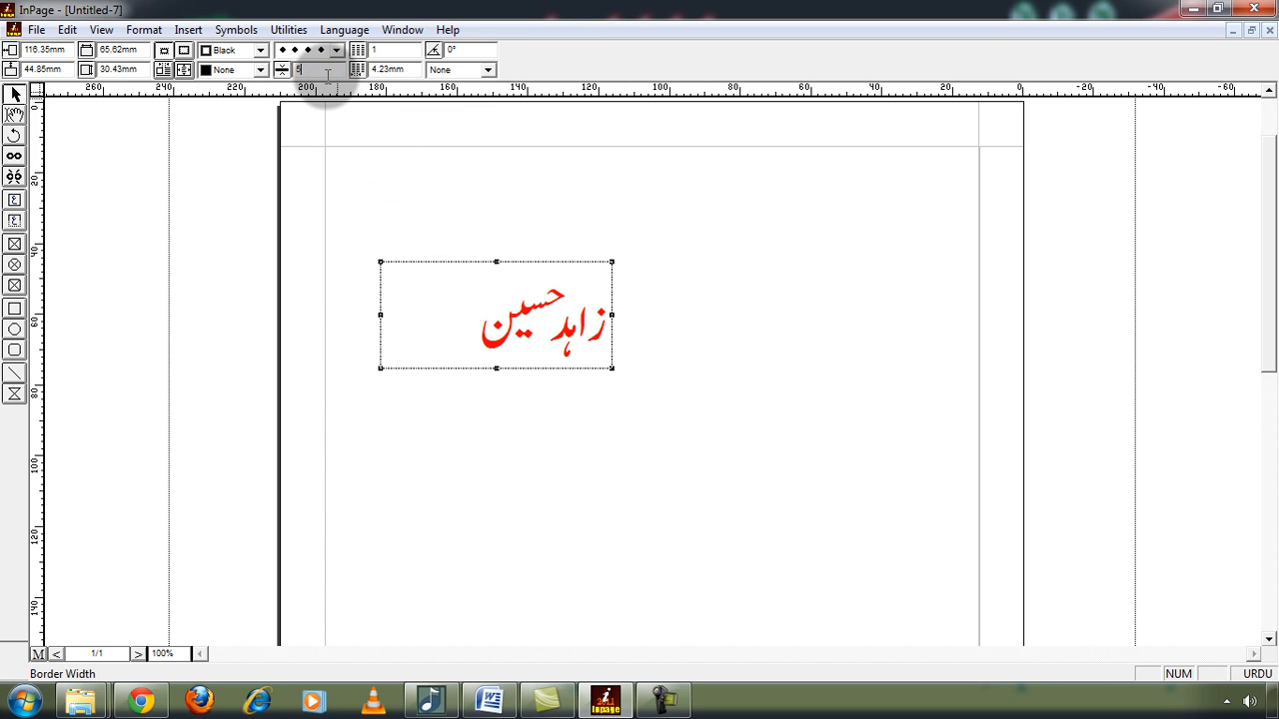
pyautogui.press('Return')
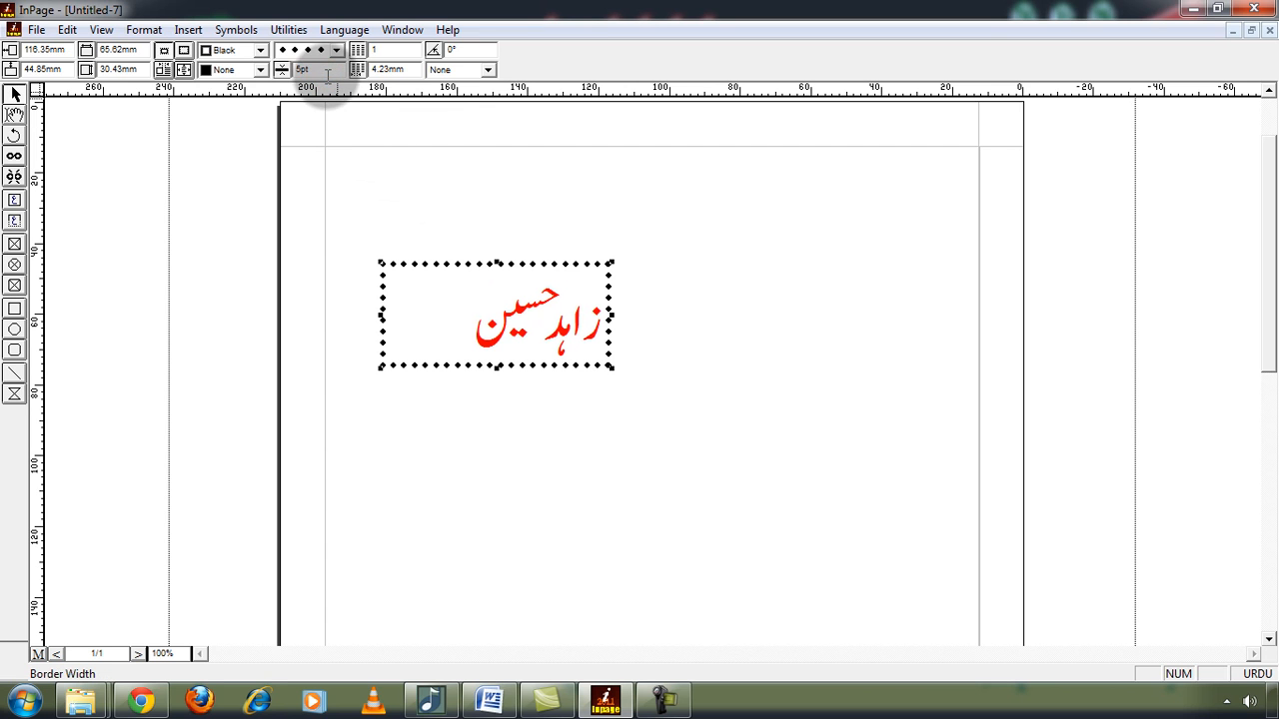
# - Set the text box's border colour to yellow and its fill colour to green
pyautogui.click(260, 52)
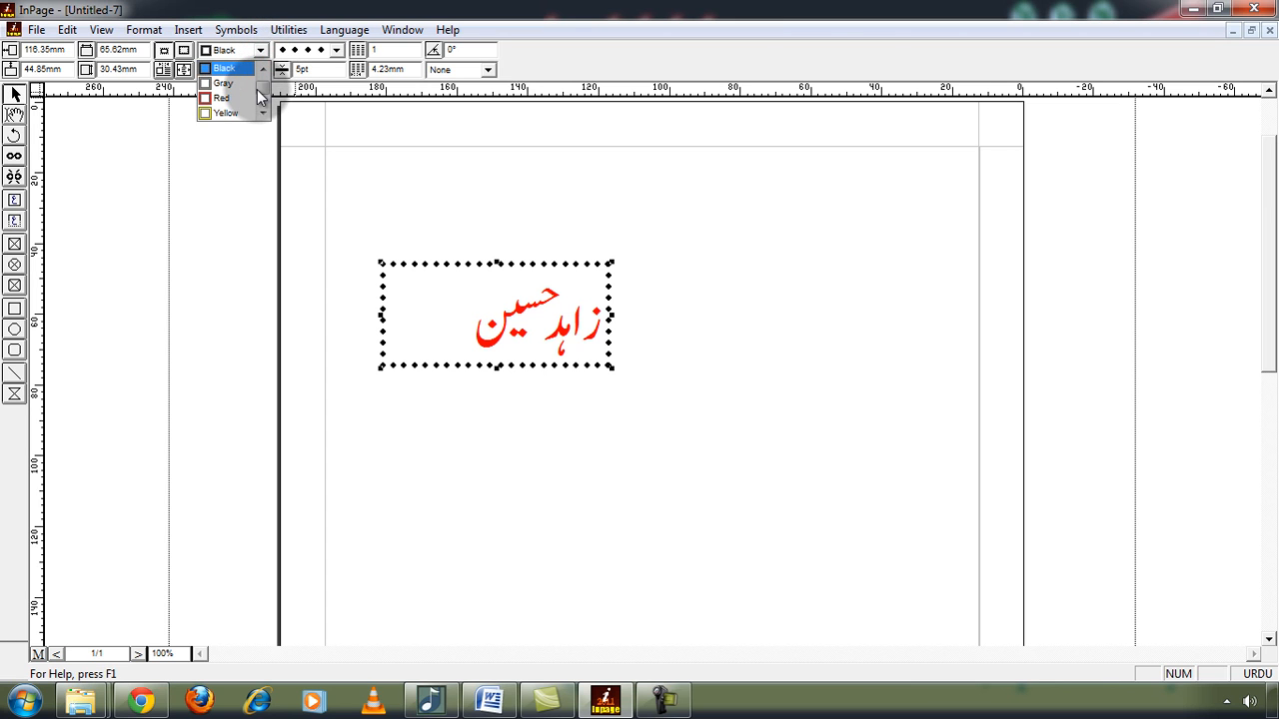
pyautogui.click(238, 113)
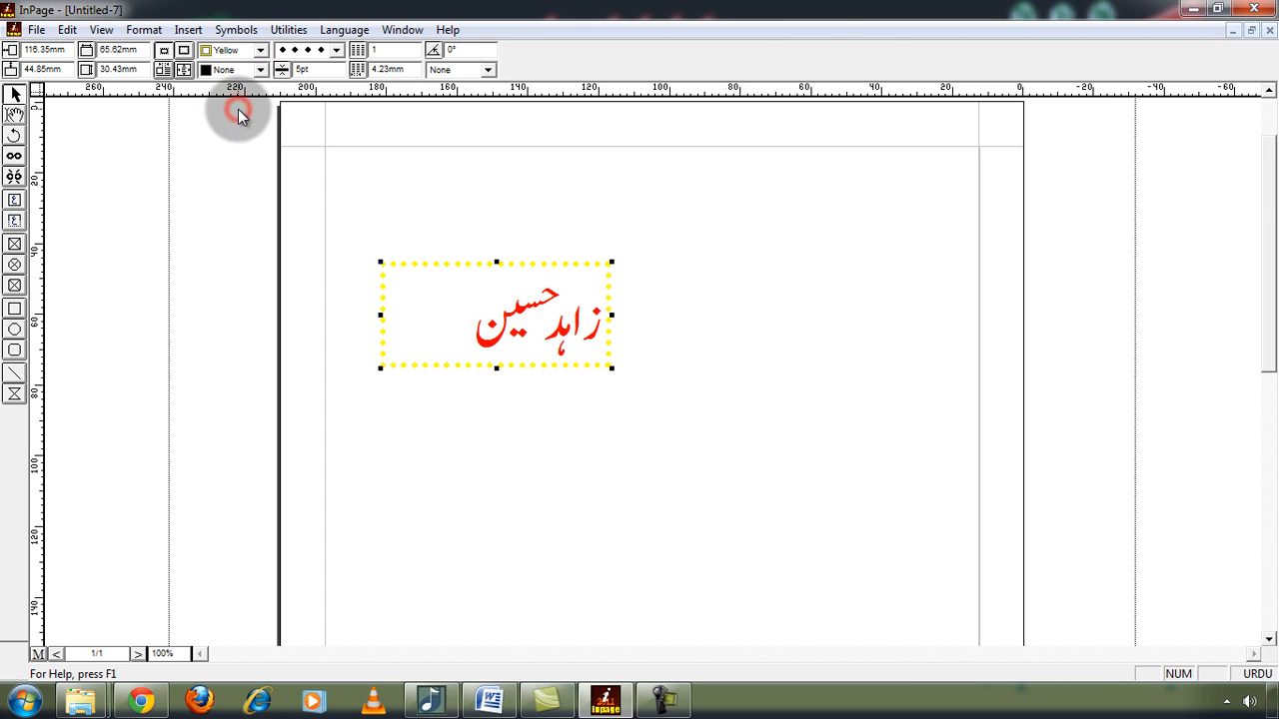
pyautogui.click(260, 69)
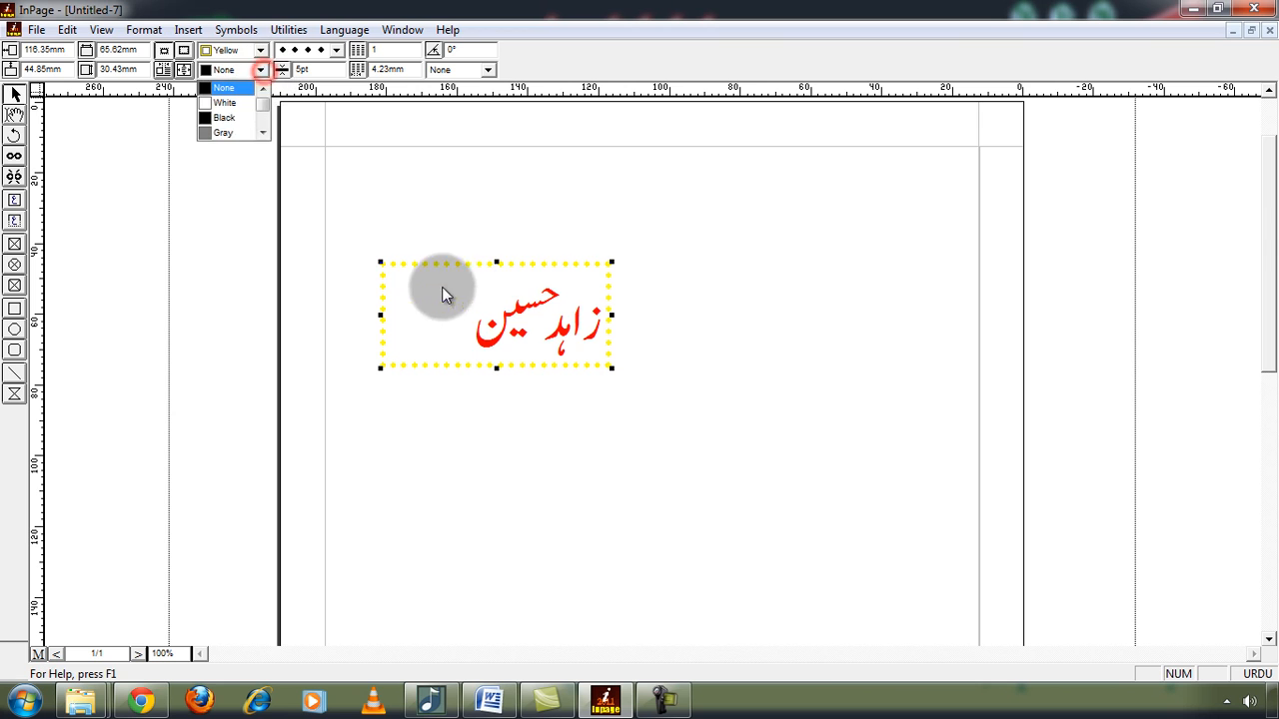
pyautogui.moveTo(261, 104); pyautogui.dragTo(264, 136)
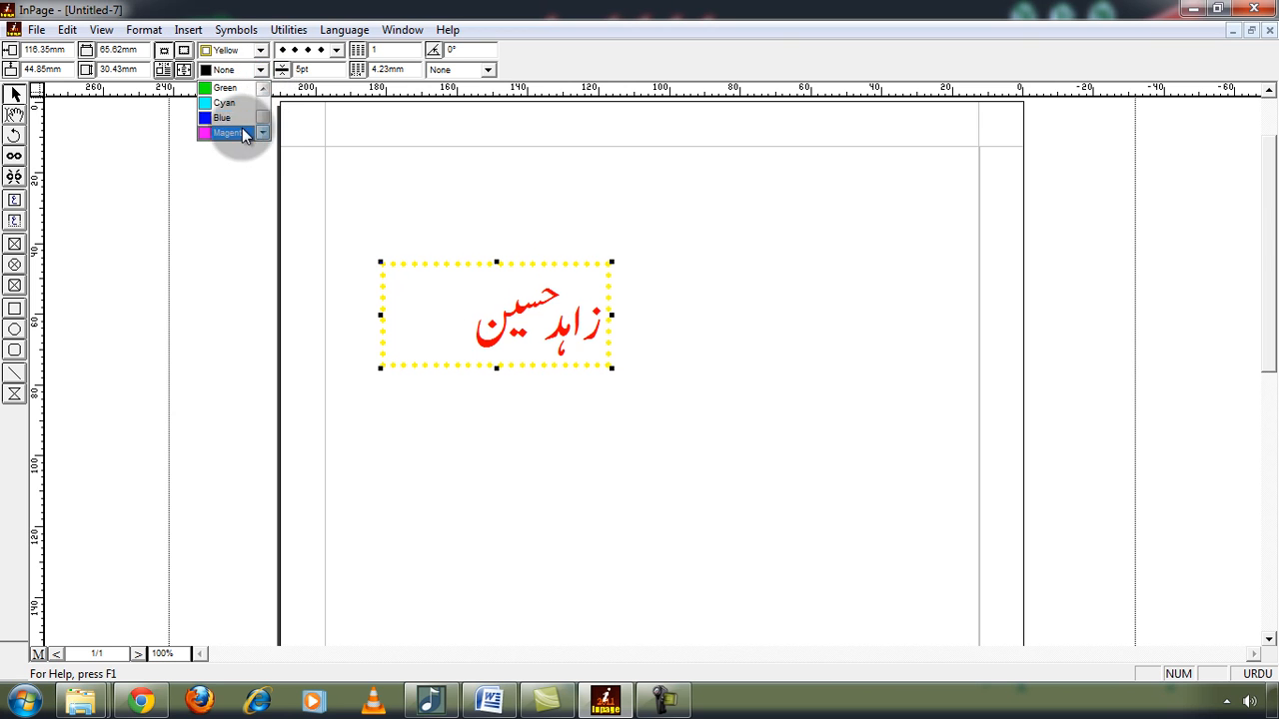
pyautogui.click(227, 88)
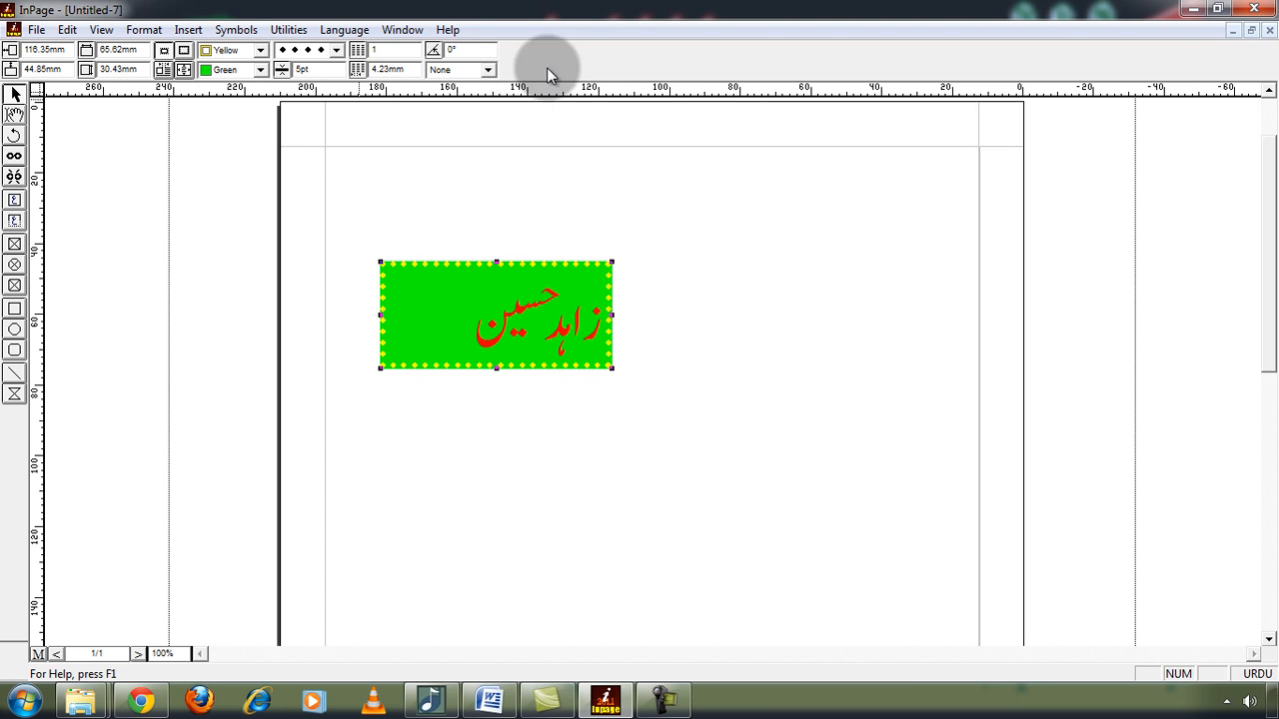
# - Rotate the green text box to 50° and move it about 25 mm to the right on the page
pyautogui.moveTo(471, 50); pyautogui.dragTo(374, 61)
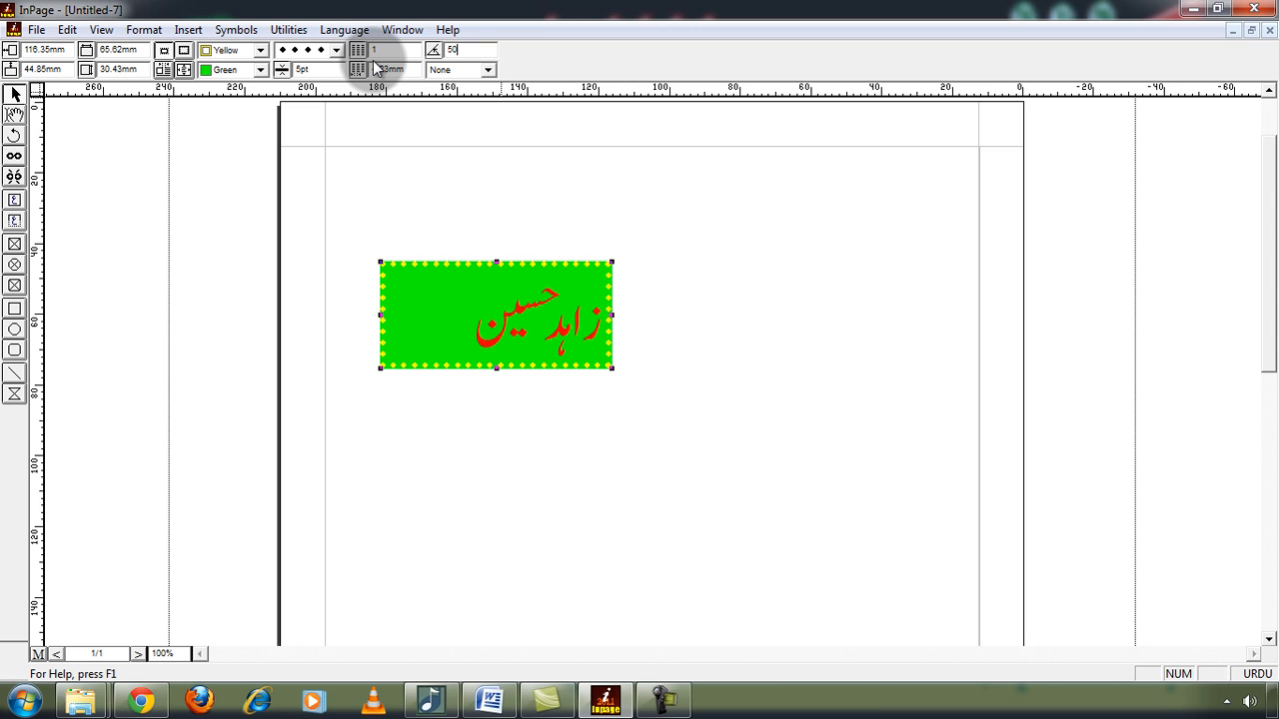
pyautogui.write('50')
pyautogui.press('Return')
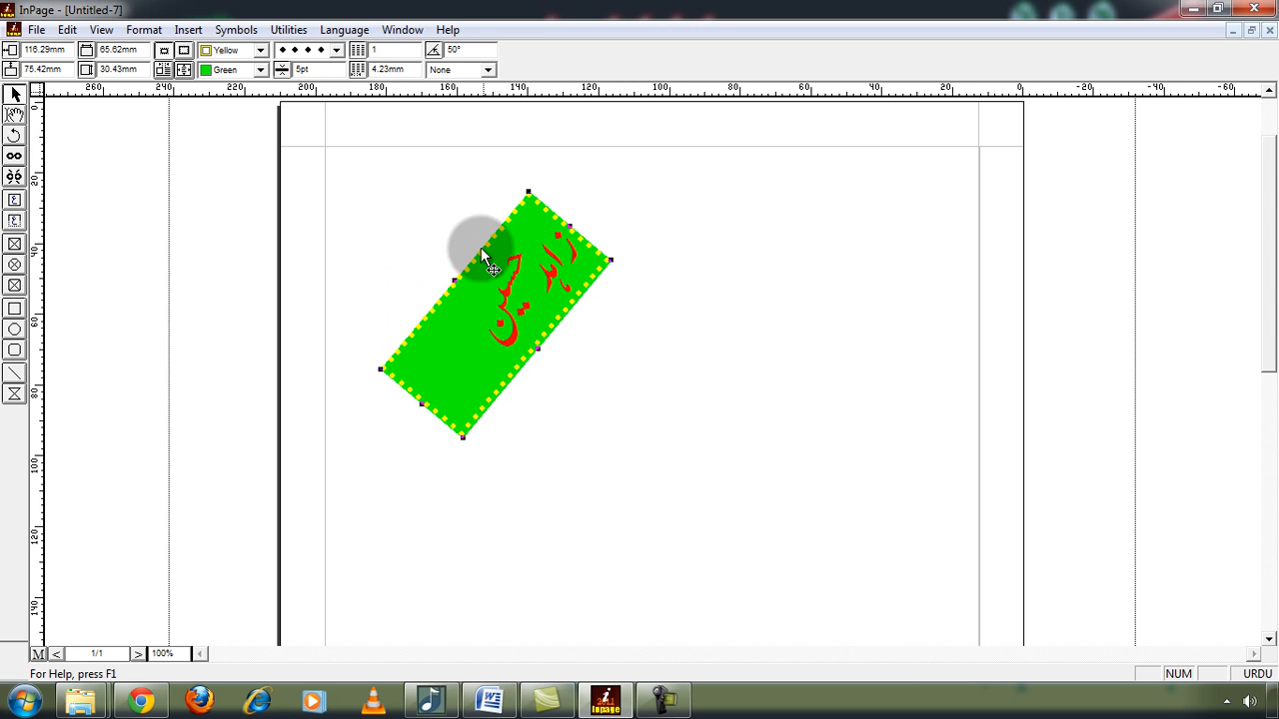
pyautogui.moveTo(508, 277); pyautogui.dragTo(613, 293)
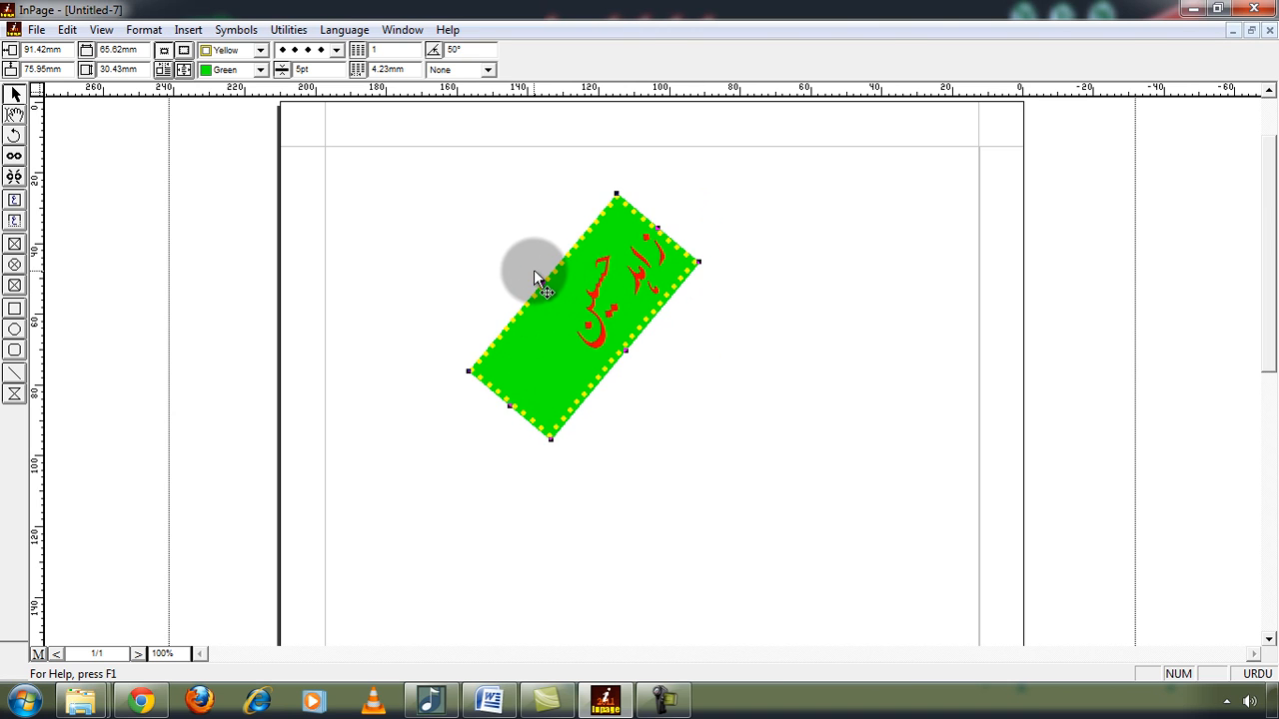
# - Rotate the green text box freehand around its corners with the Rotate tool, first to about 114° and then to about 9°
pyautogui.click(14, 135)
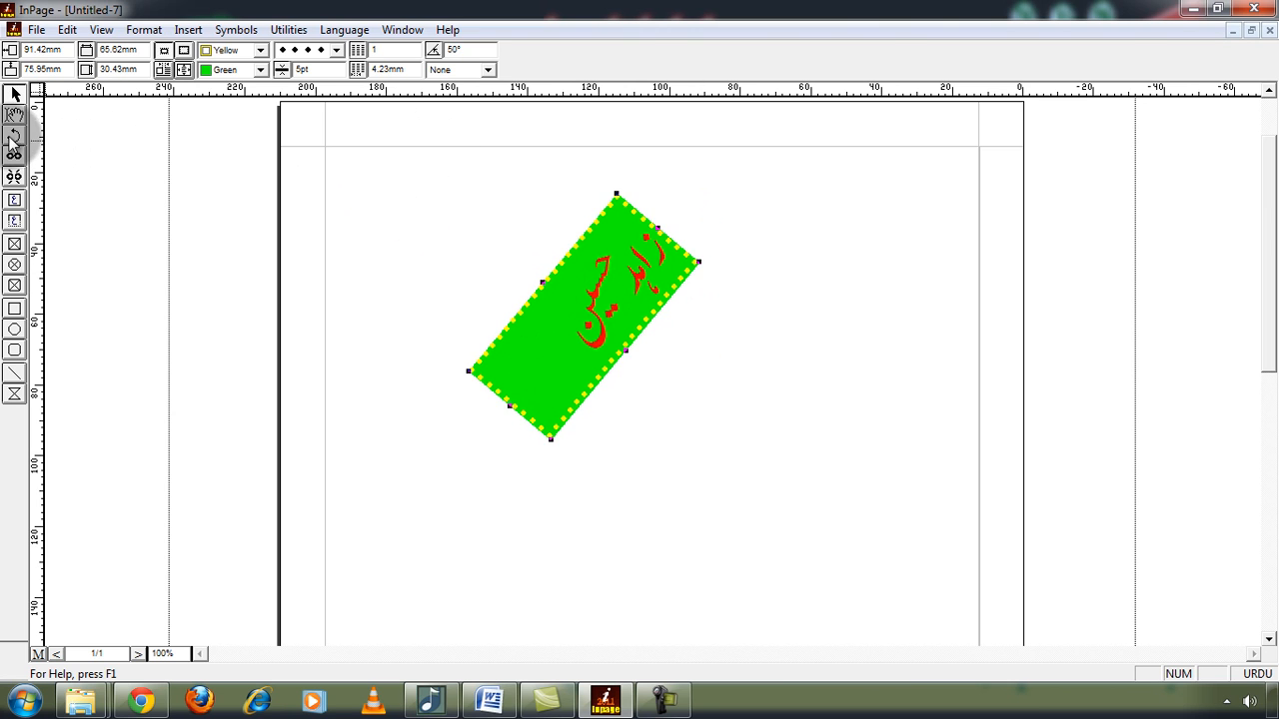
pyautogui.moveTo(465, 371); pyautogui.dragTo(495, 295)
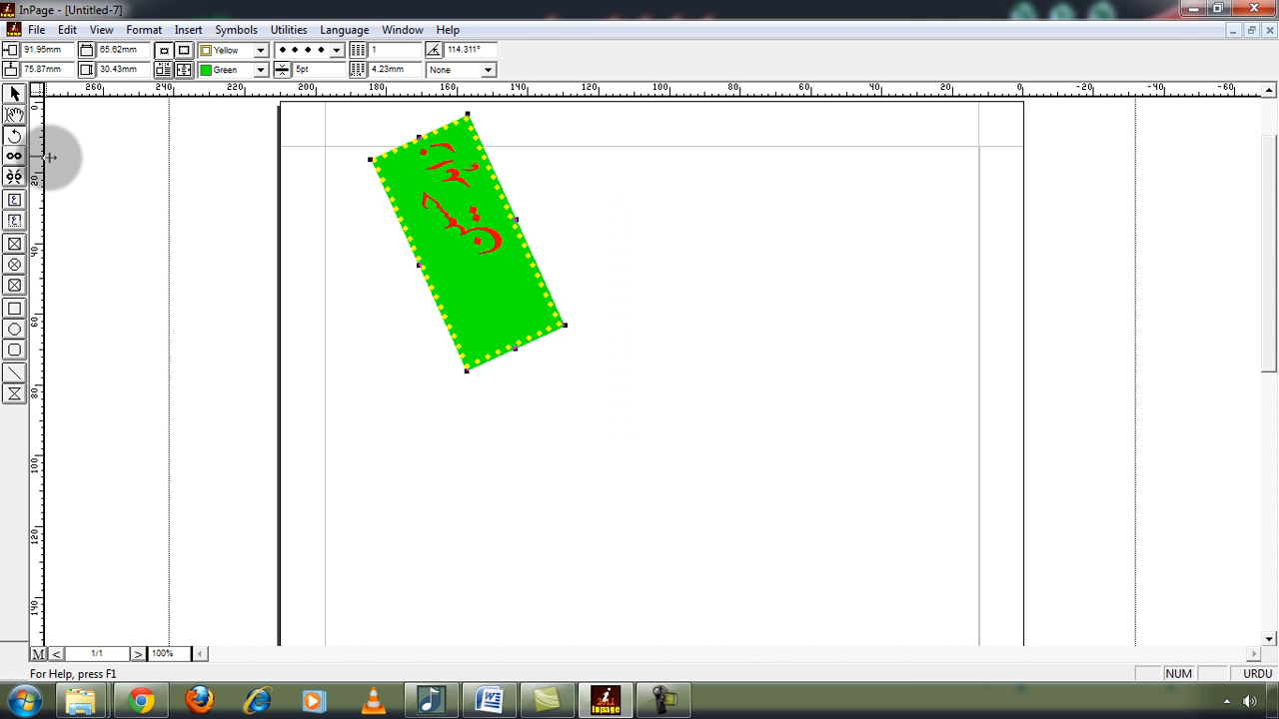
pyautogui.click(12, 137)
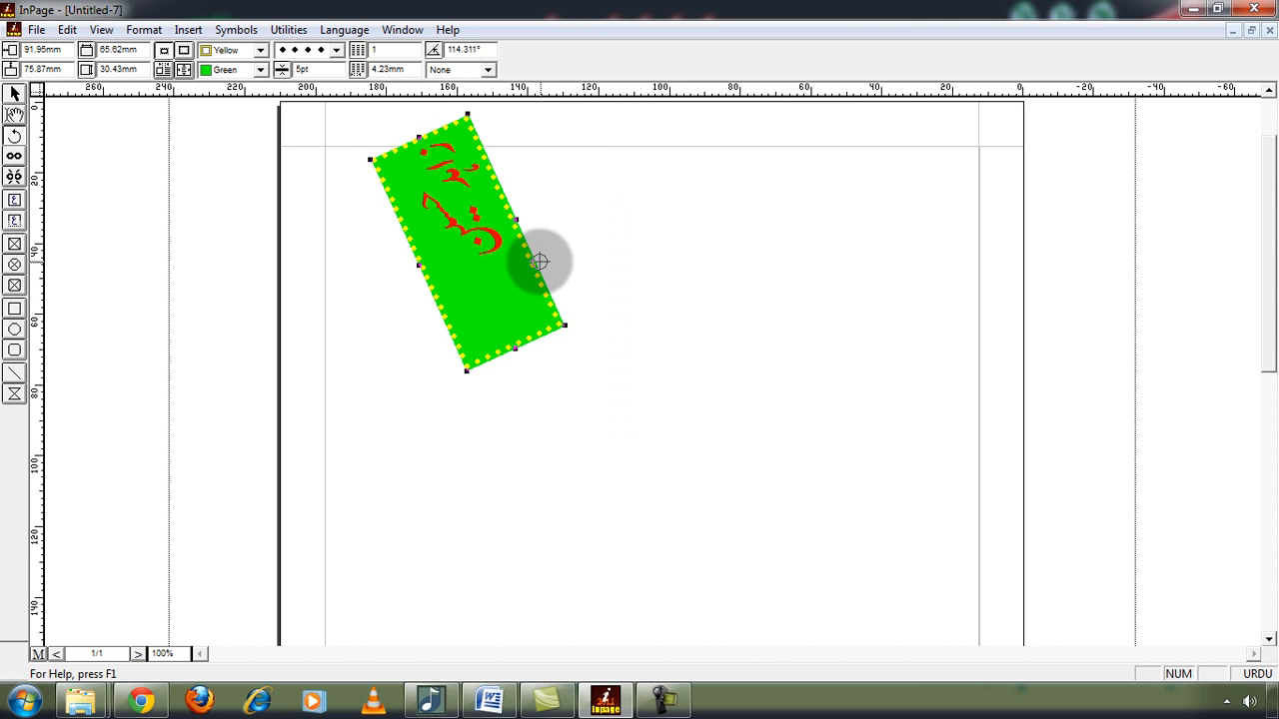
pyautogui.moveTo(567, 326); pyautogui.dragTo(560, 340)
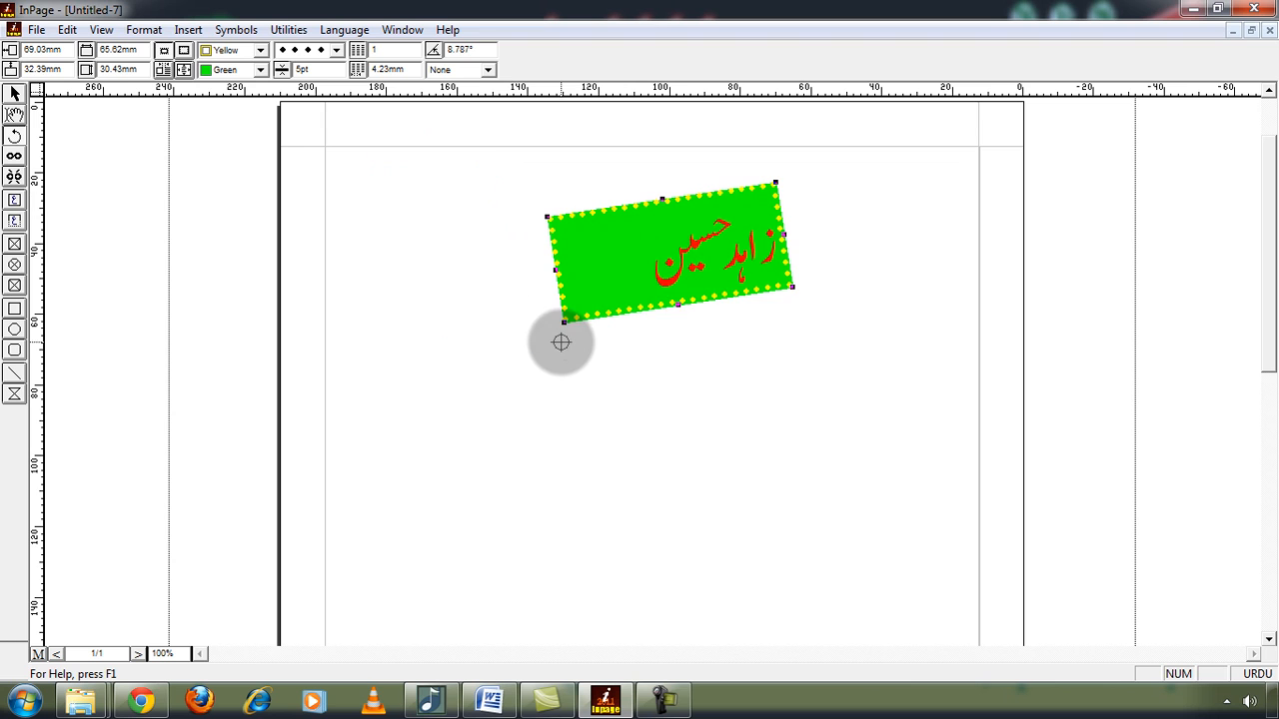
# - Reset the green text box's rotation to 0° and narrow it from its left edge to about 47 mm wide
pyautogui.click(484, 49)
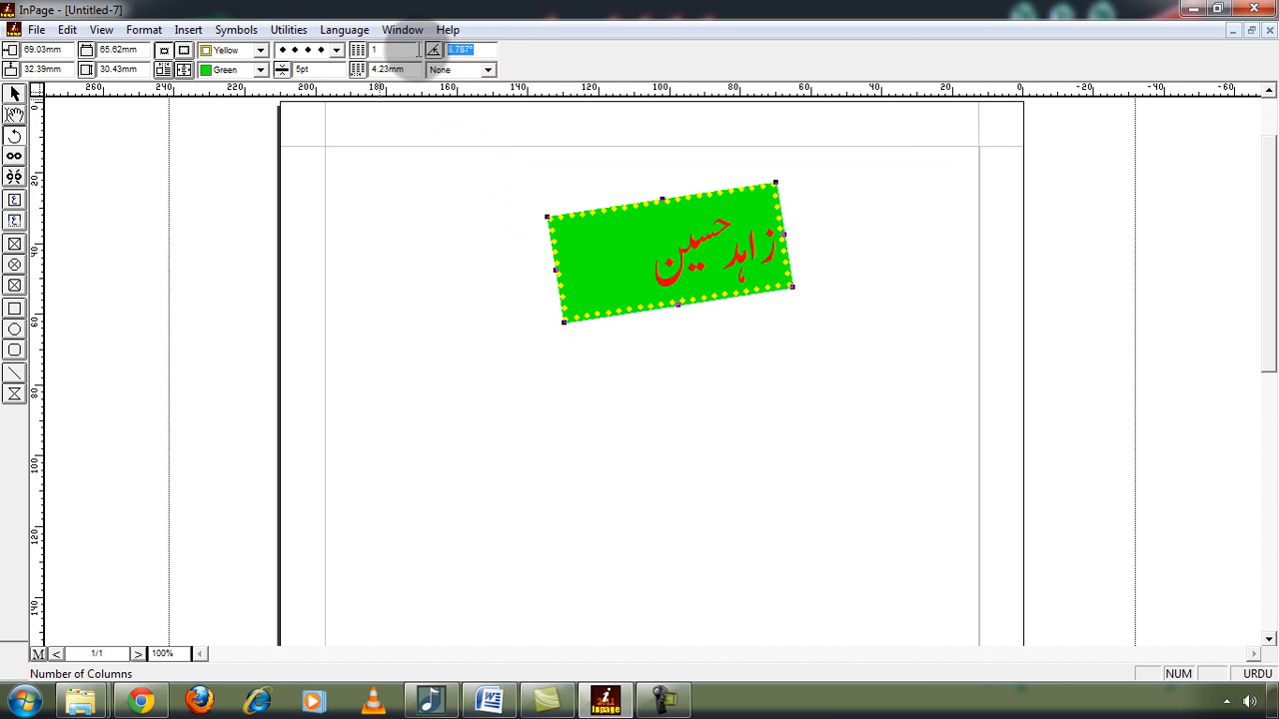
pyautogui.press('Return')
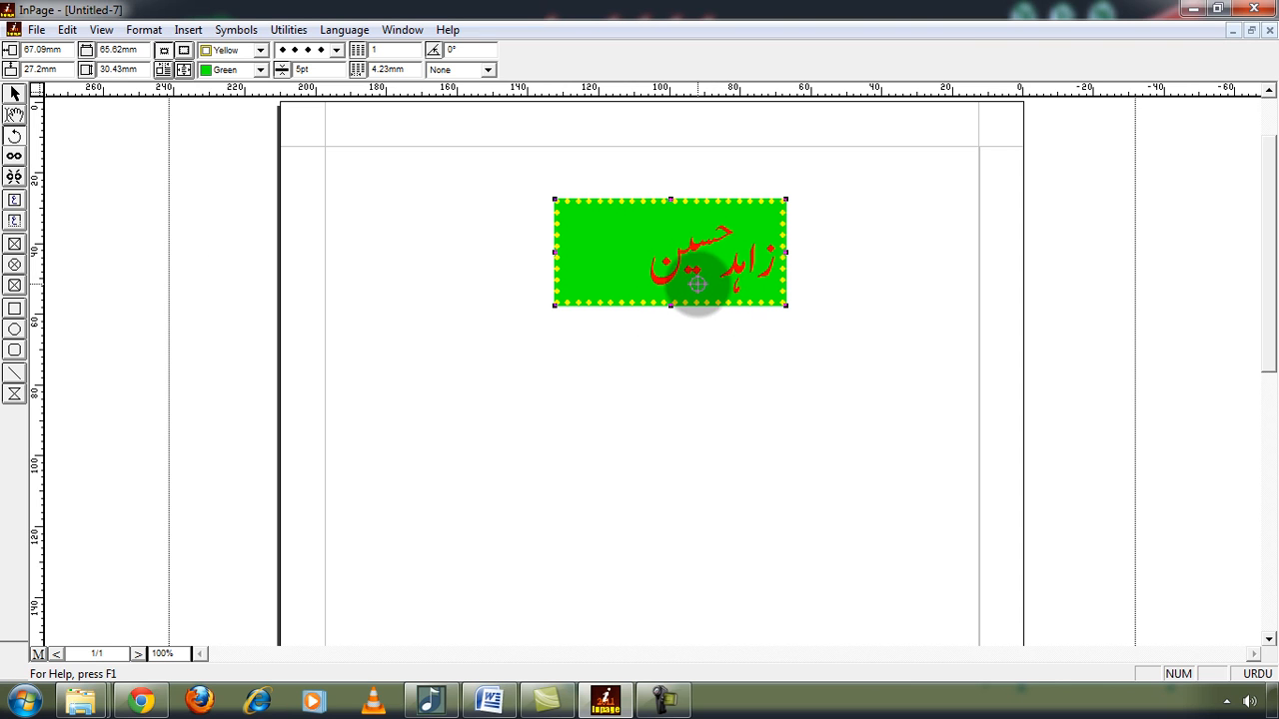
pyautogui.click(16, 94)
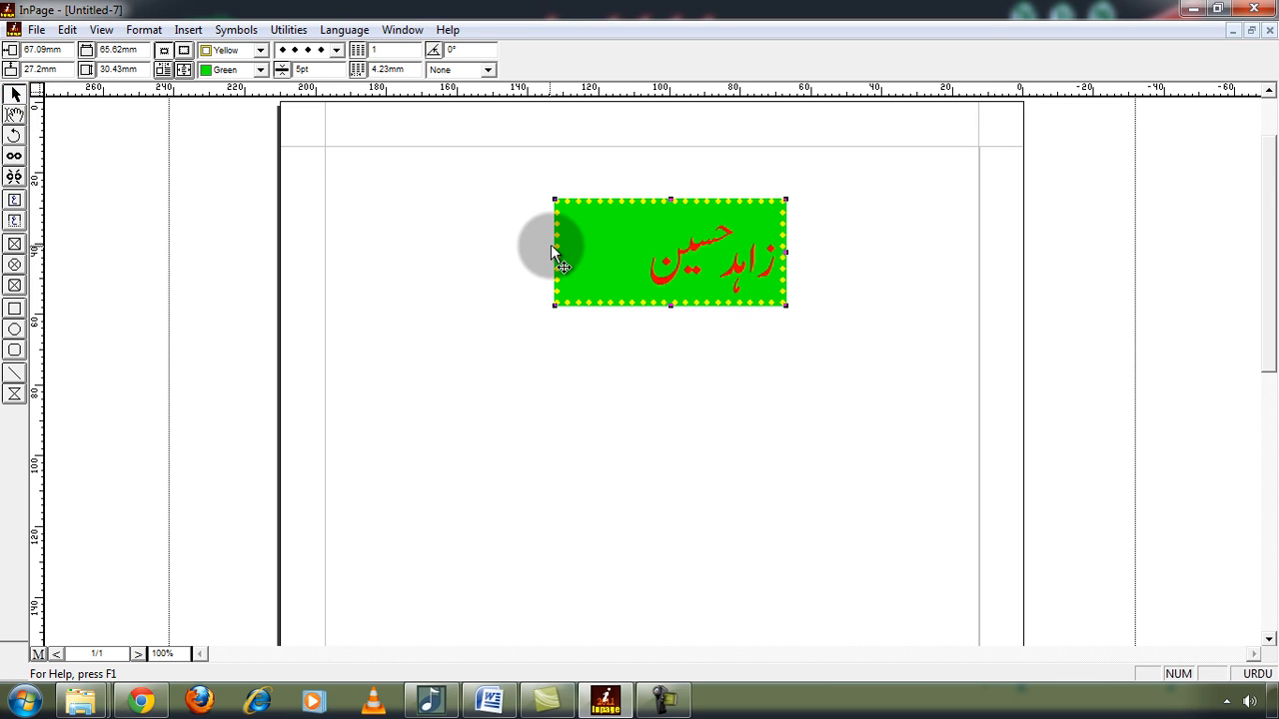
pyautogui.moveTo(555, 253); pyautogui.dragTo(653, 253)
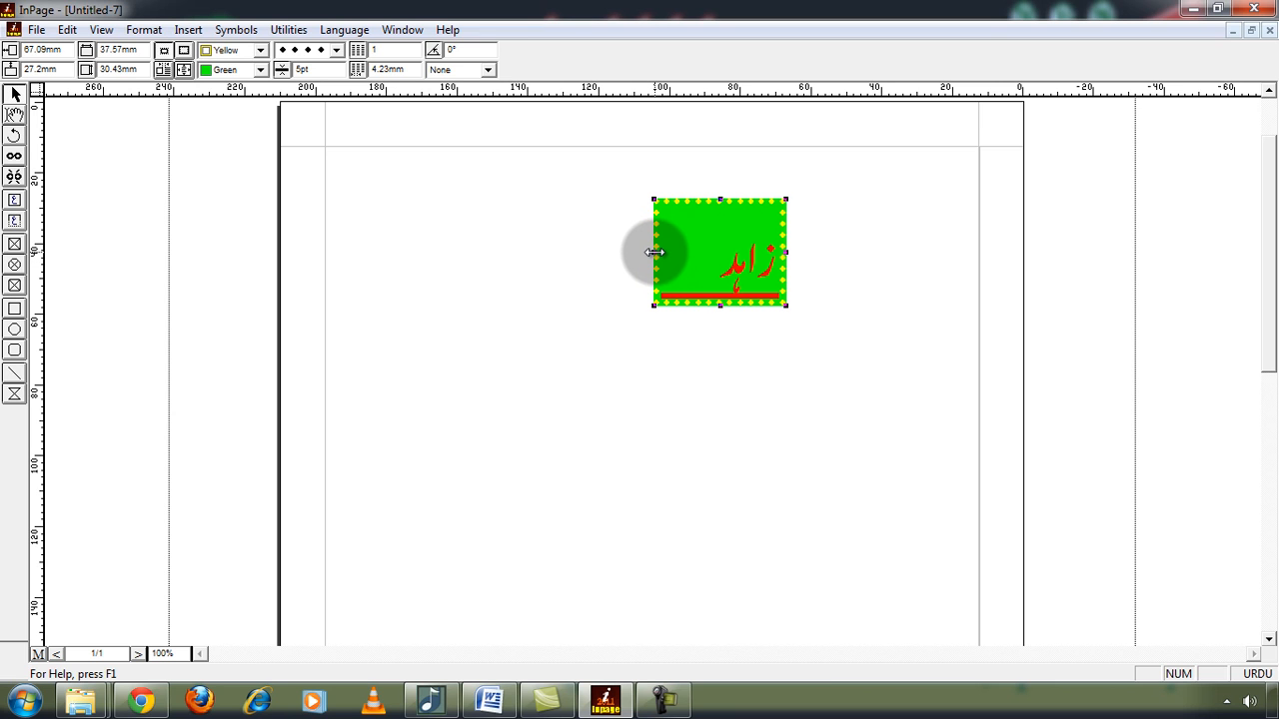
pyautogui.moveTo(653, 252); pyautogui.dragTo(620, 253)
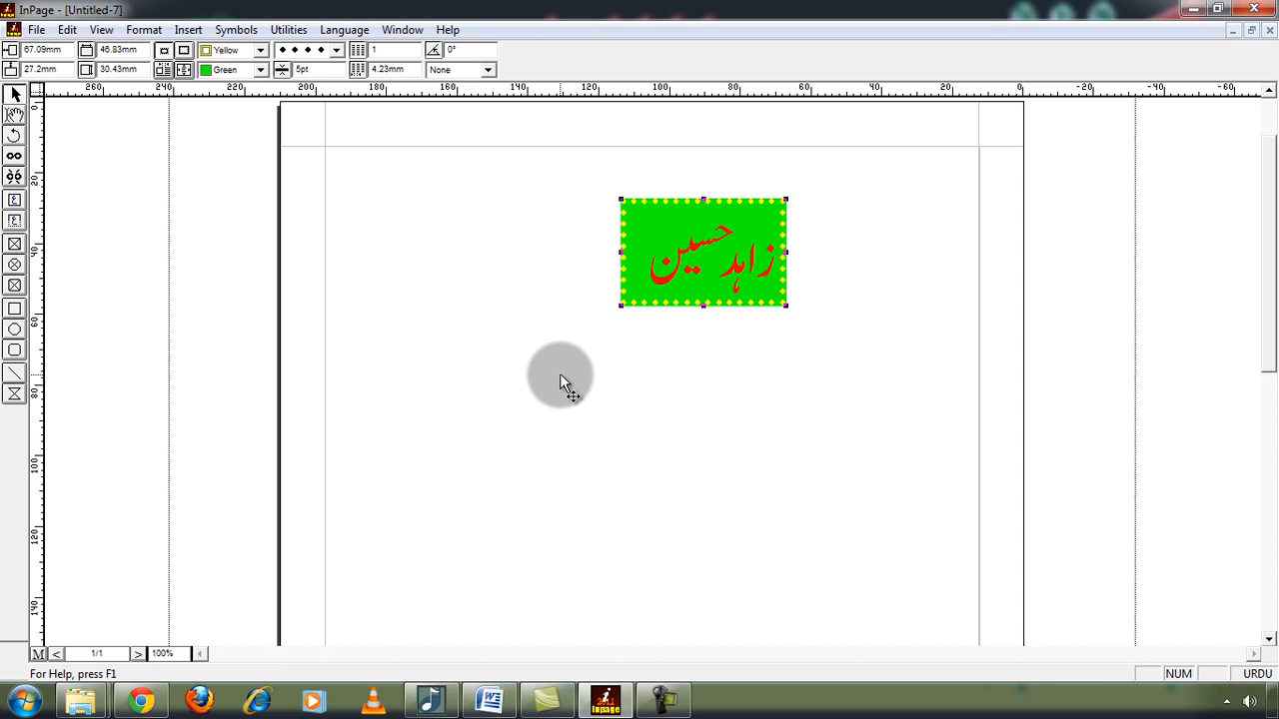
# - Draw a title text box below the green box and enter a person's name in Urdu, leaving the name selected
pyautogui.click(15, 225)
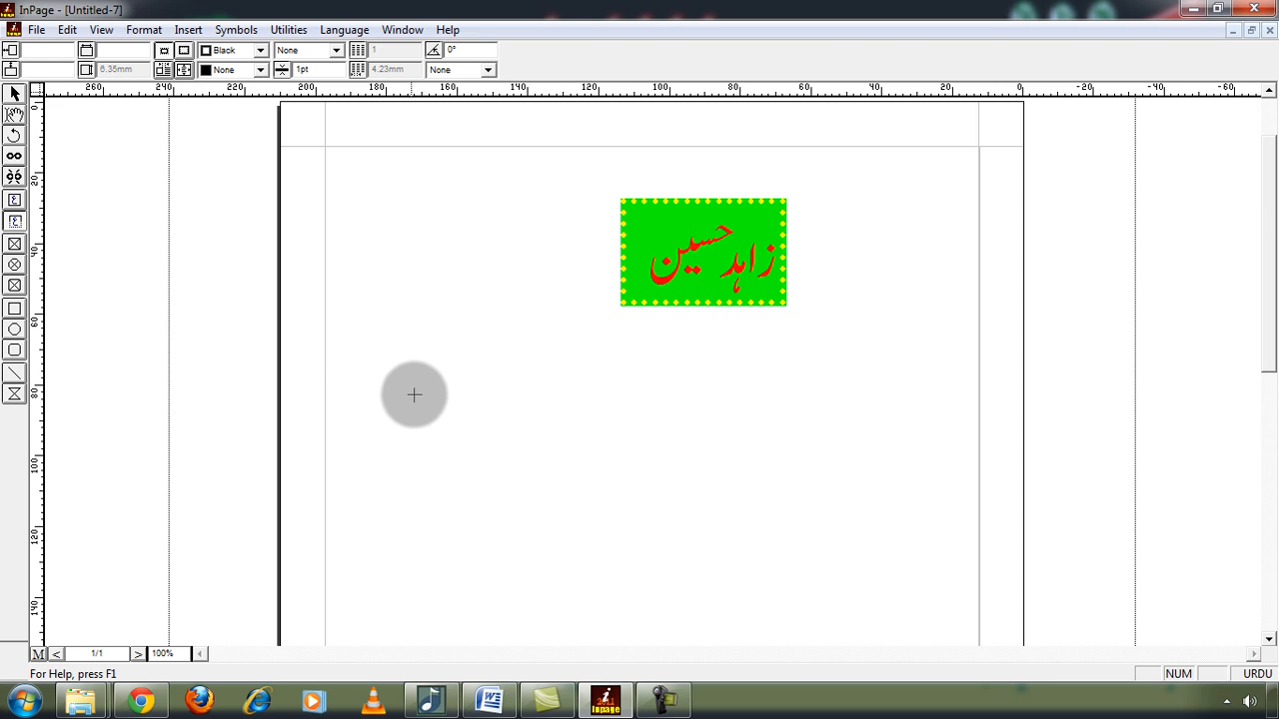
pyautogui.moveTo(366, 357); pyautogui.dragTo(676, 457)
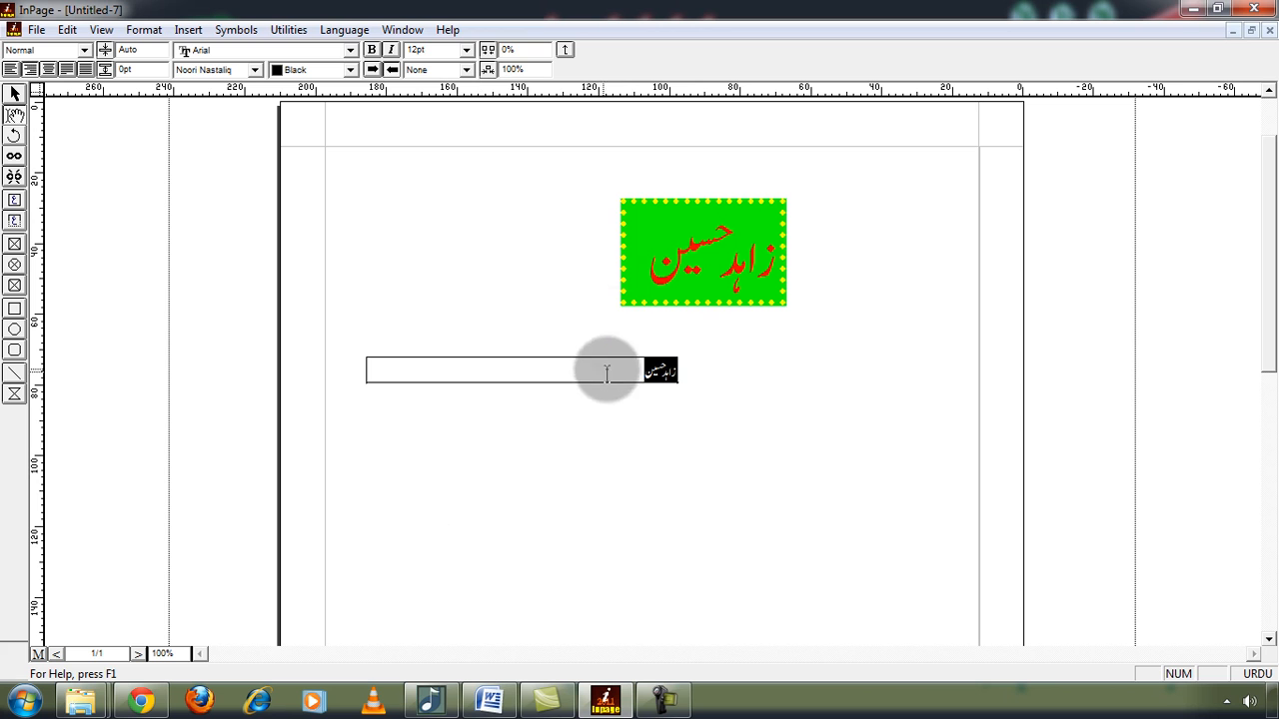
# - Set the name in the title text box to a 60 pt character size
pyautogui.click(465, 50)
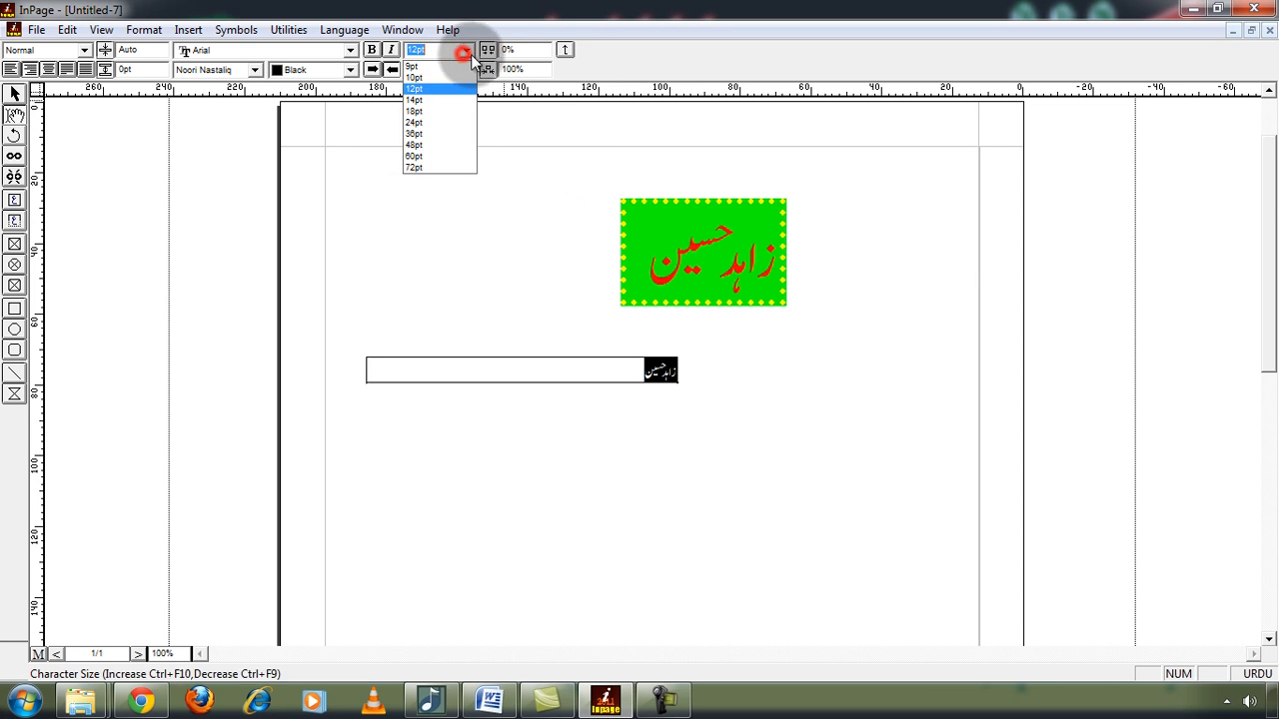
pyautogui.click(443, 156)
pyautogui.click(454, 402)
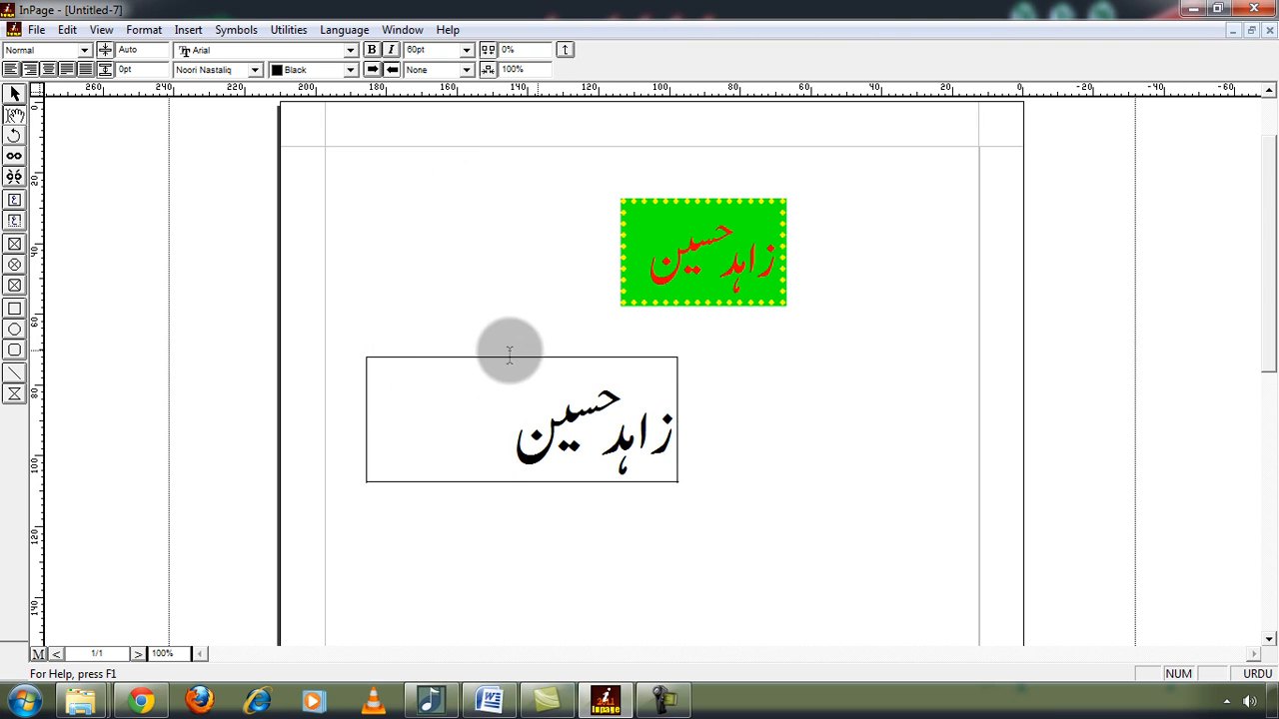
# - Color the name in the title text box blue and center it within the box
pyautogui.moveTo(511, 446); pyautogui.dragTo(686, 428)
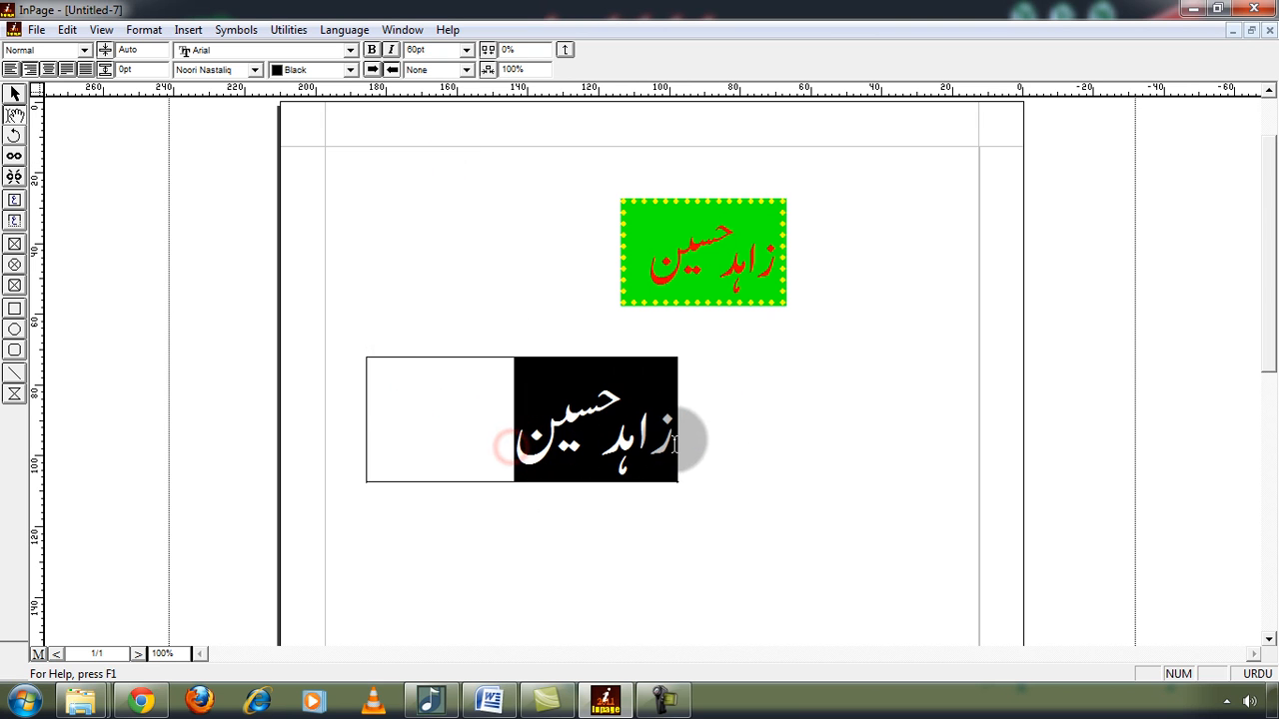
pyautogui.click(351, 72)
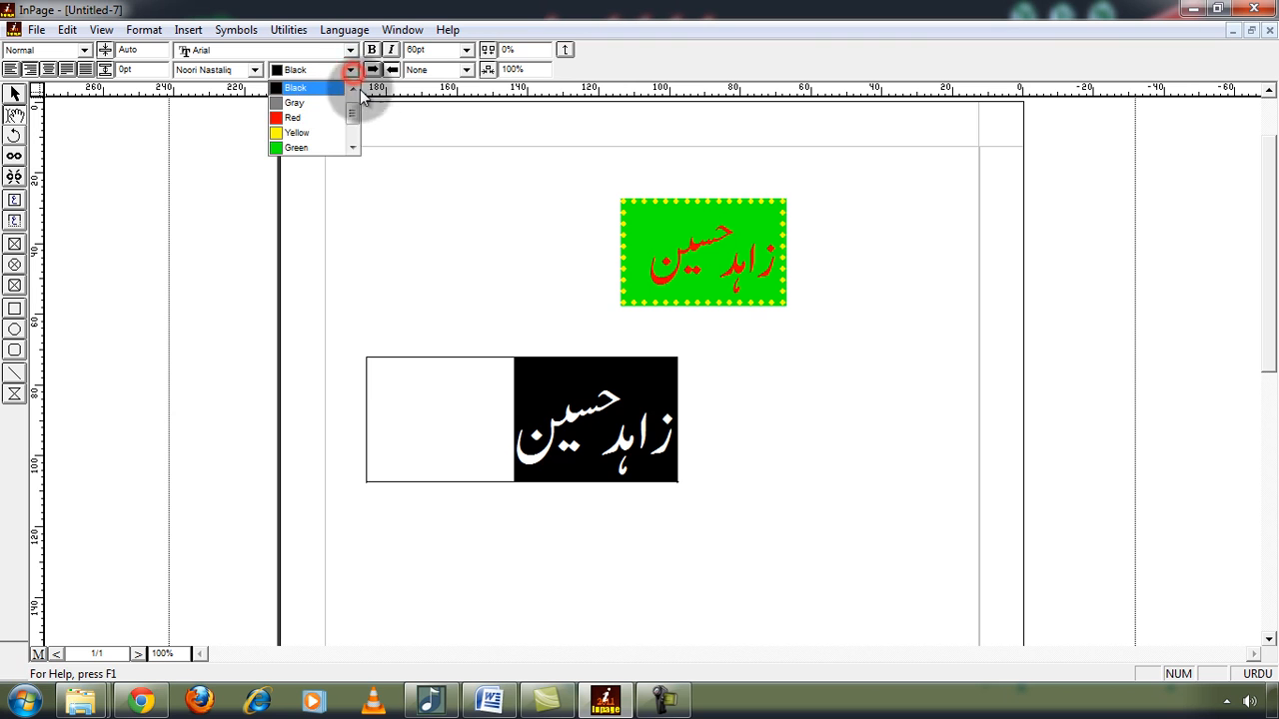
pyautogui.click(353, 148)
pyautogui.doubleClick(353, 148)
pyautogui.click(332, 134)
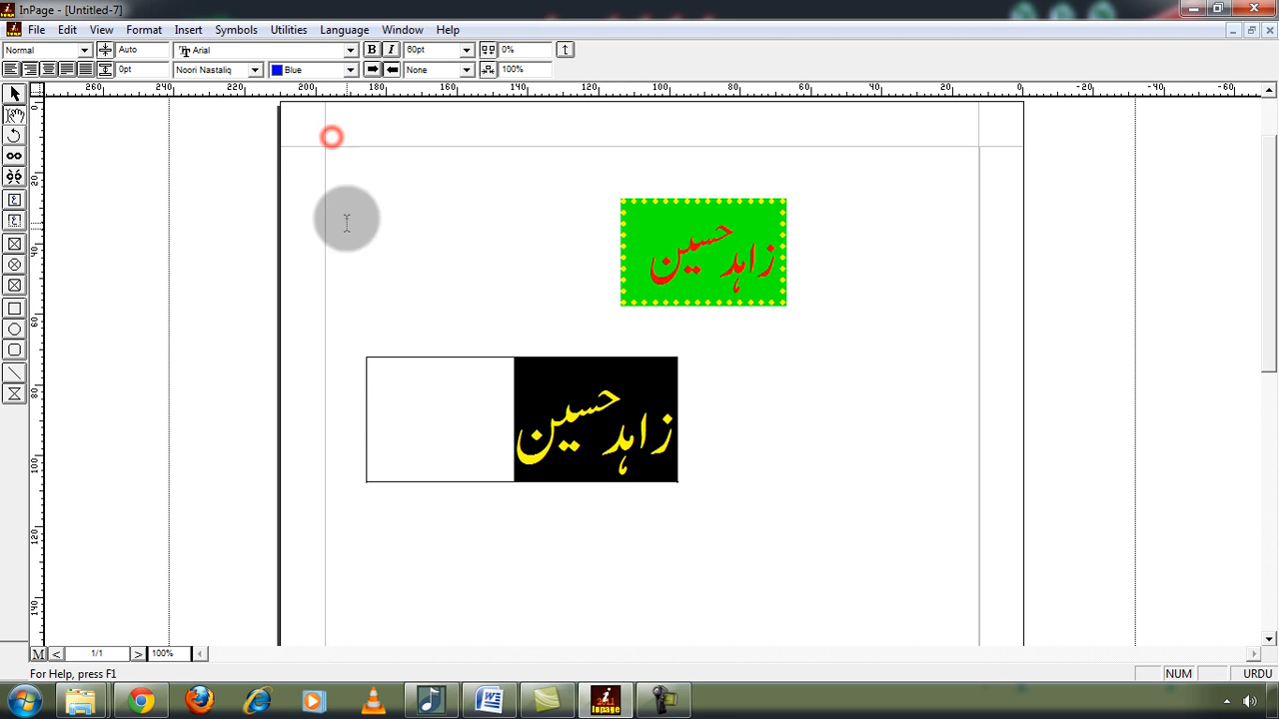
pyautogui.click(419, 413)
pyautogui.moveTo(468, 429); pyautogui.dragTo(679, 431)
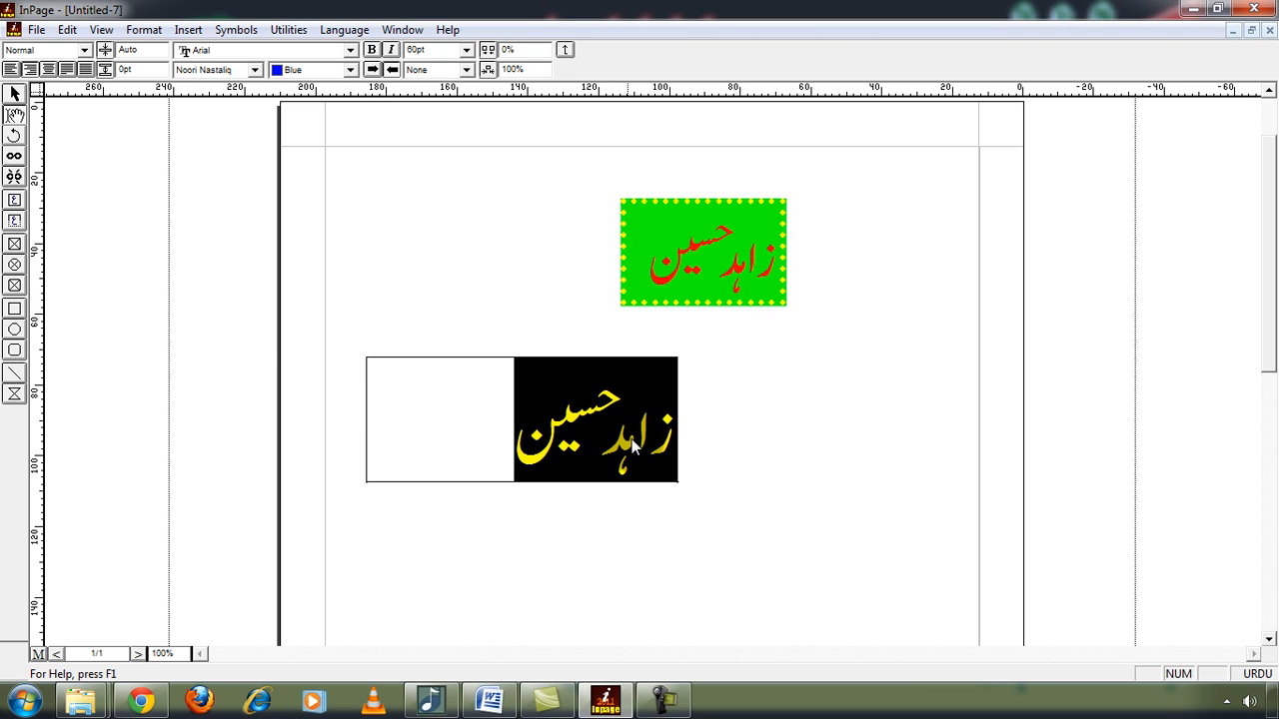
pyautogui.click(29, 69)
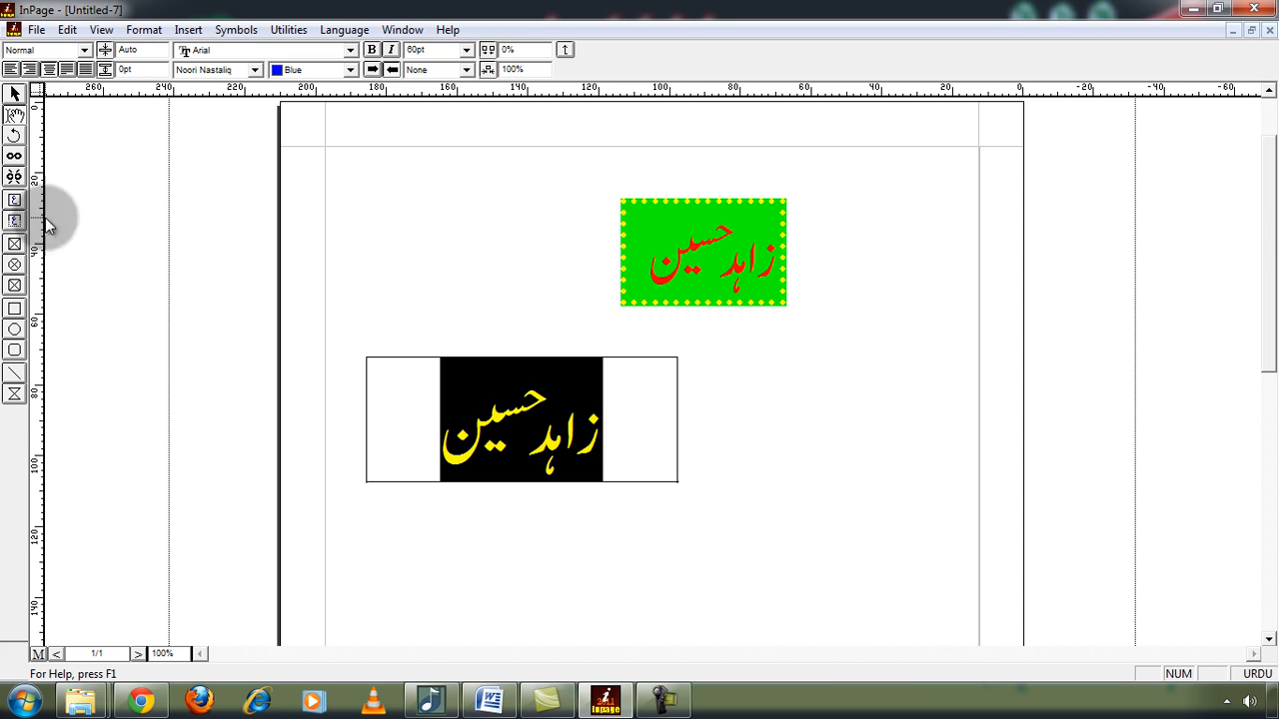
# - Give the title text box a red dashed border 5 pt thick
pyautogui.click(15, 93)
pyautogui.click(471, 399)
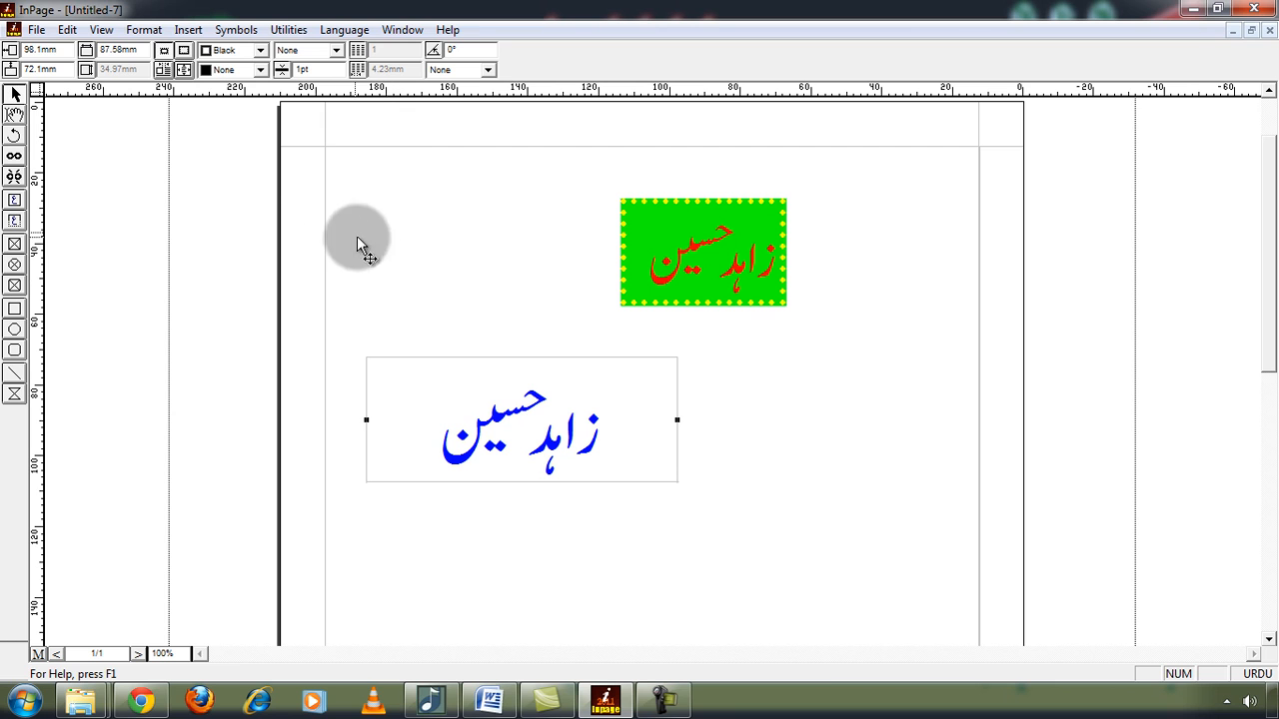
pyautogui.click(336, 50)
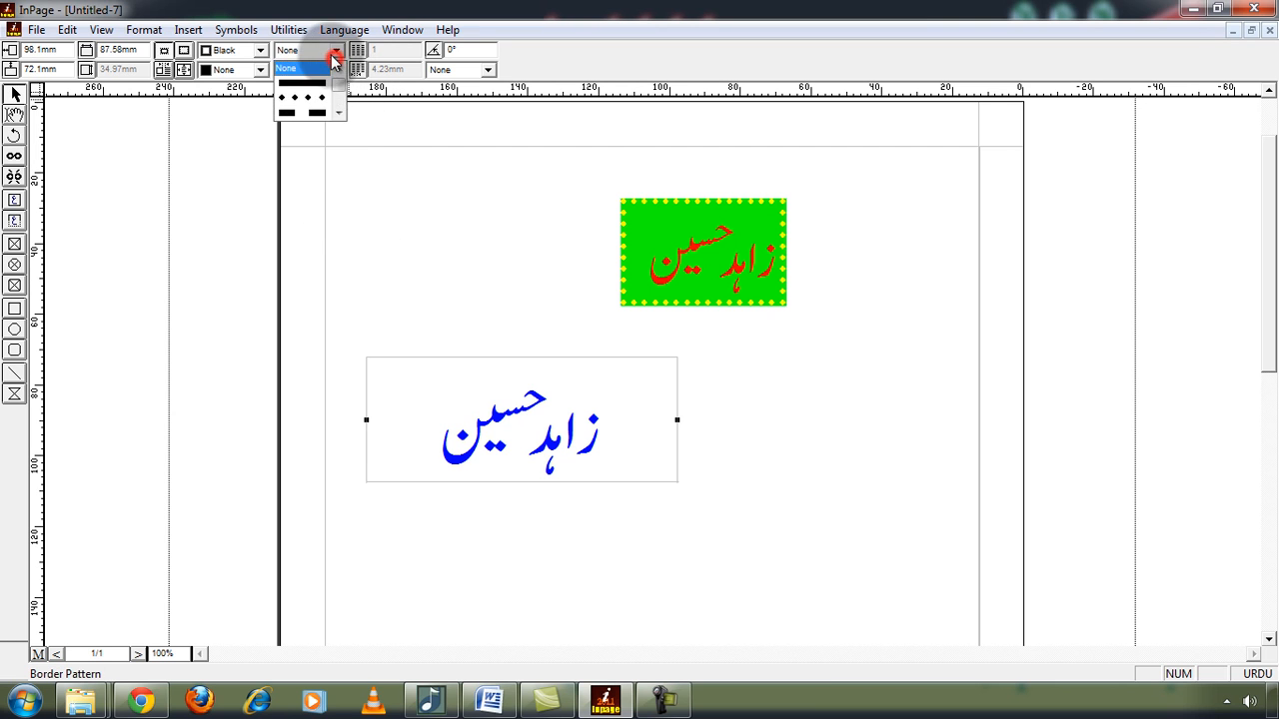
pyautogui.click(323, 112)
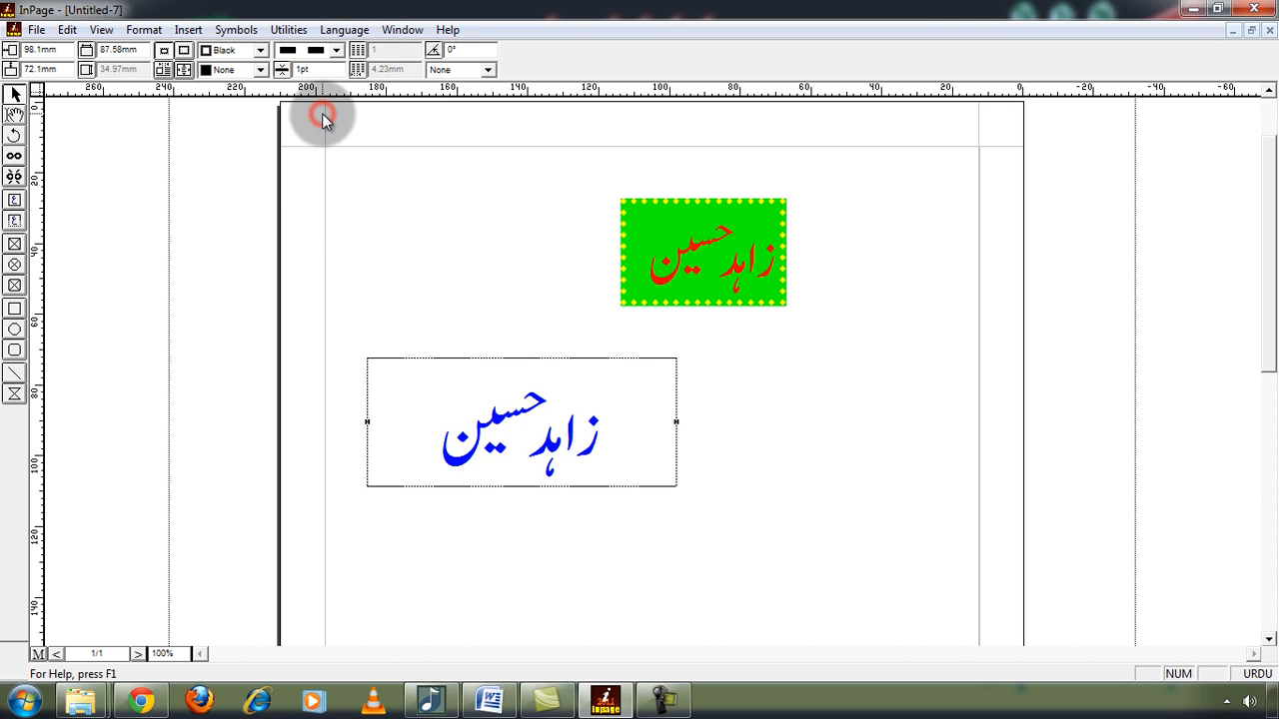
pyautogui.doubleClick(330, 72)
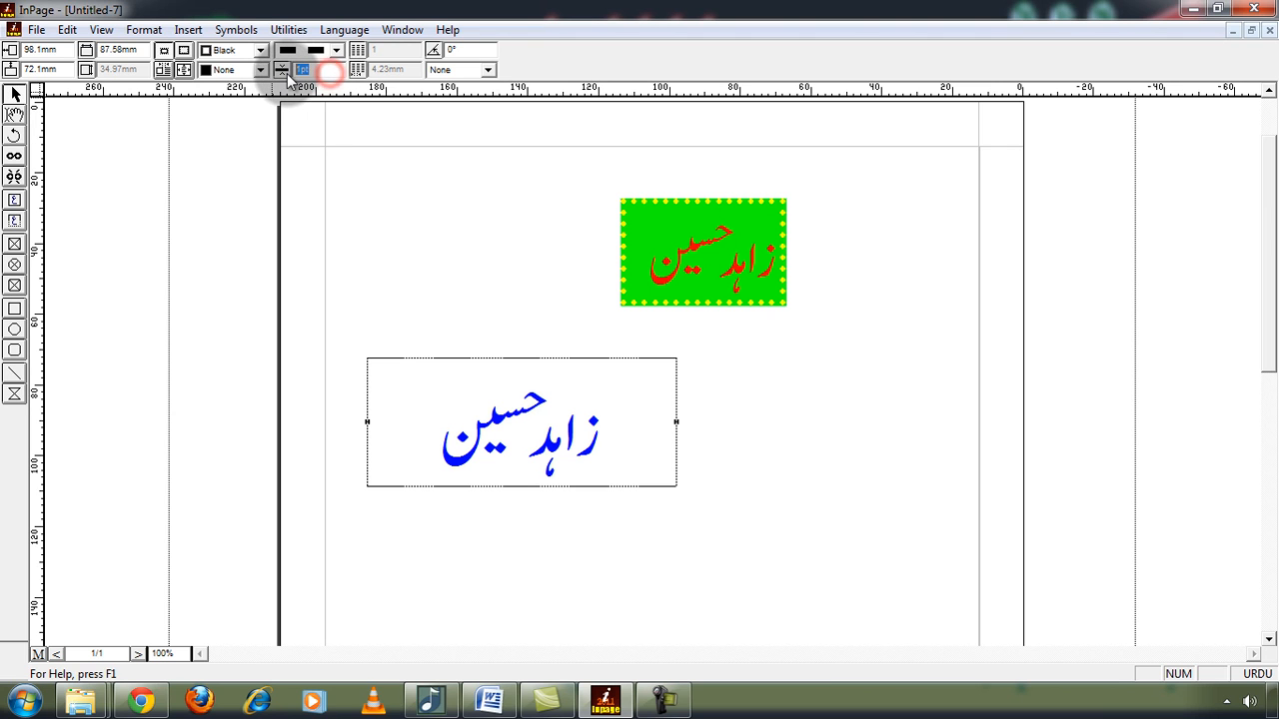
pyautogui.press('Return')
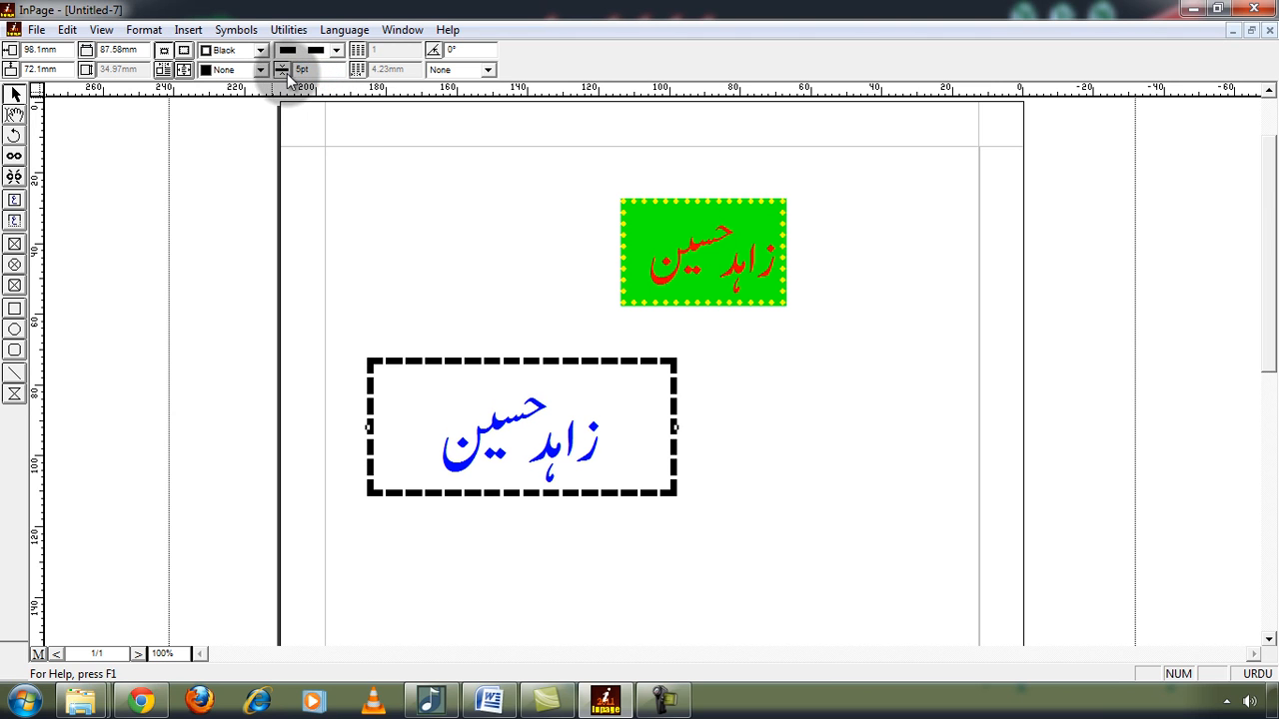
pyautogui.click(259, 50)
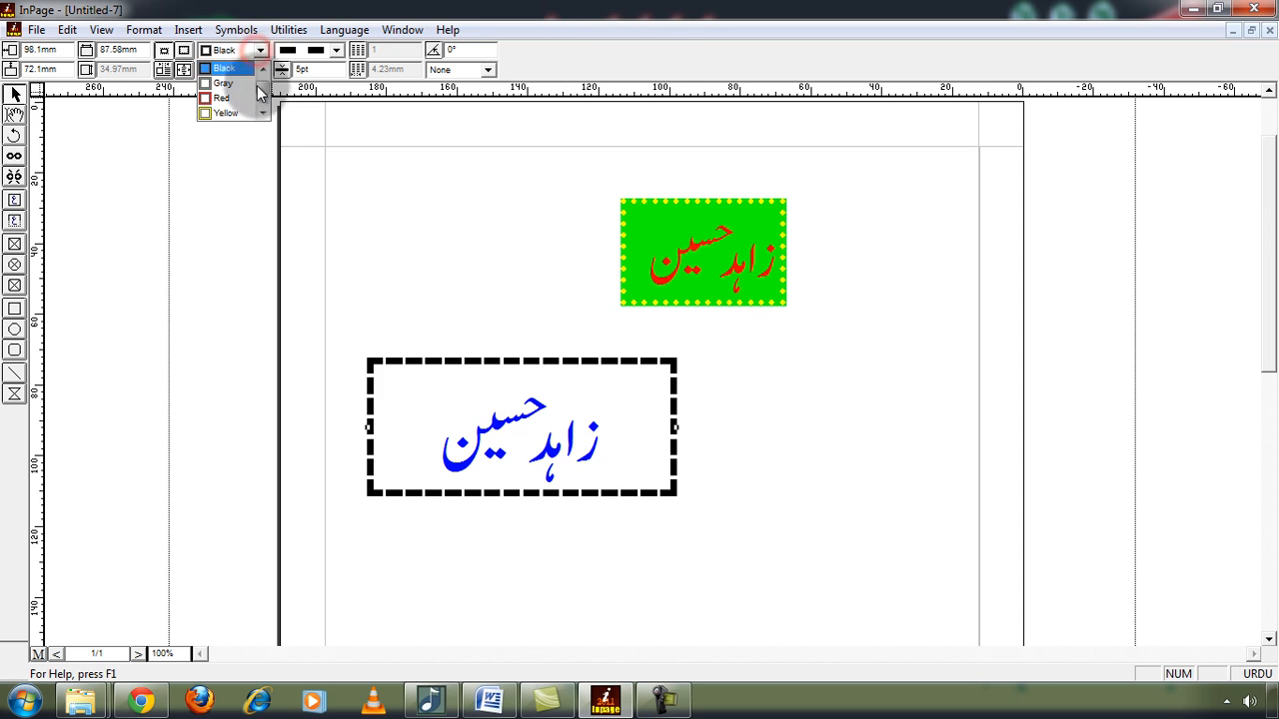
pyautogui.click(238, 96)
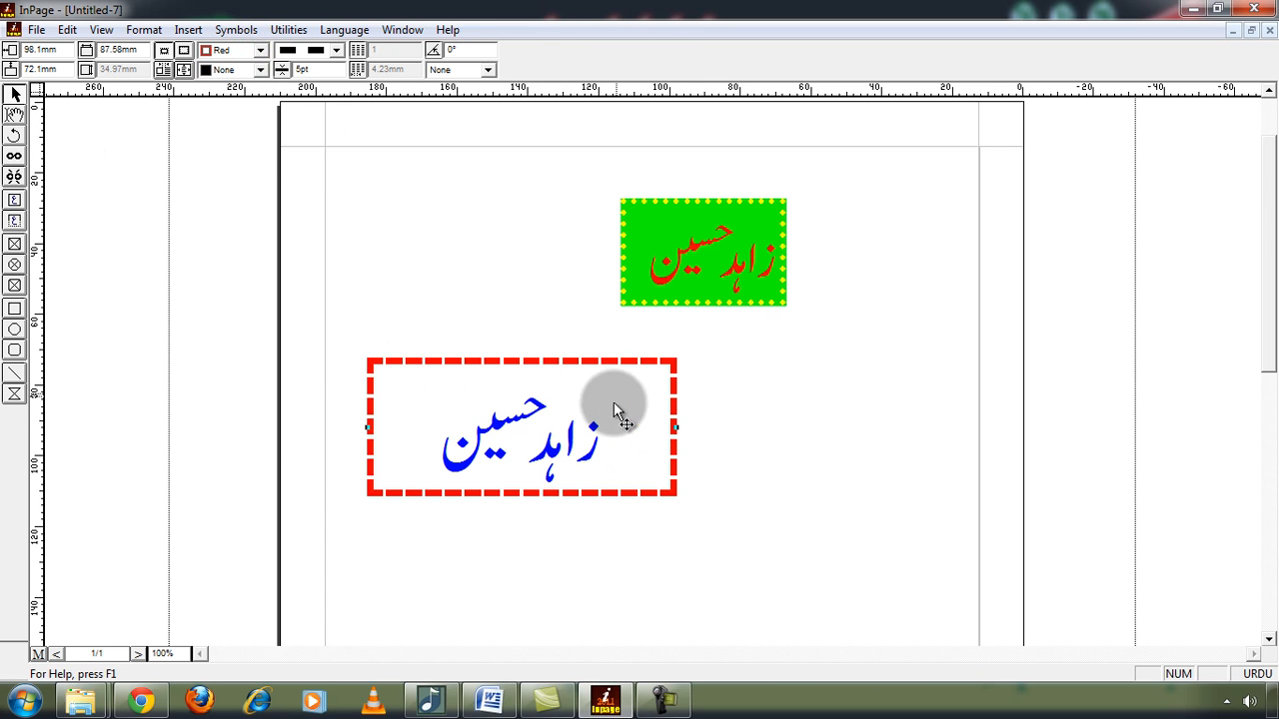
# - Try a black fill and a blue fill on the title text box
pyautogui.click(259, 68)
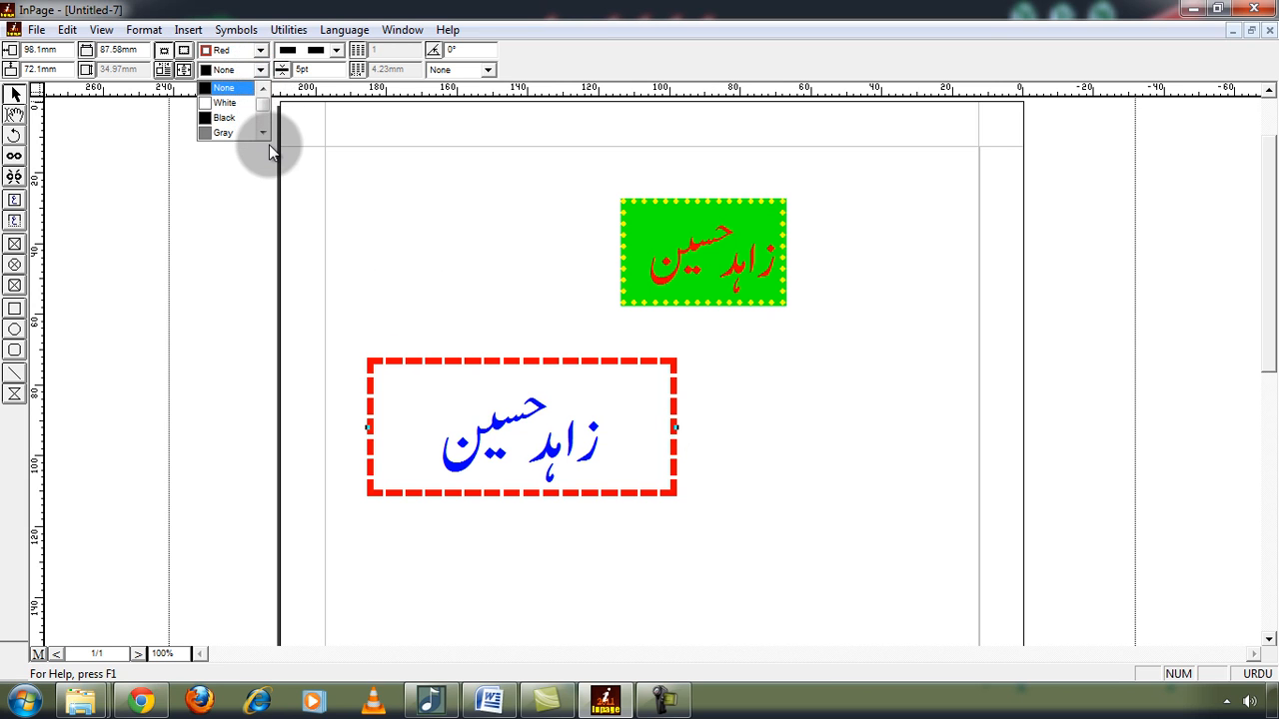
pyautogui.click(240, 118)
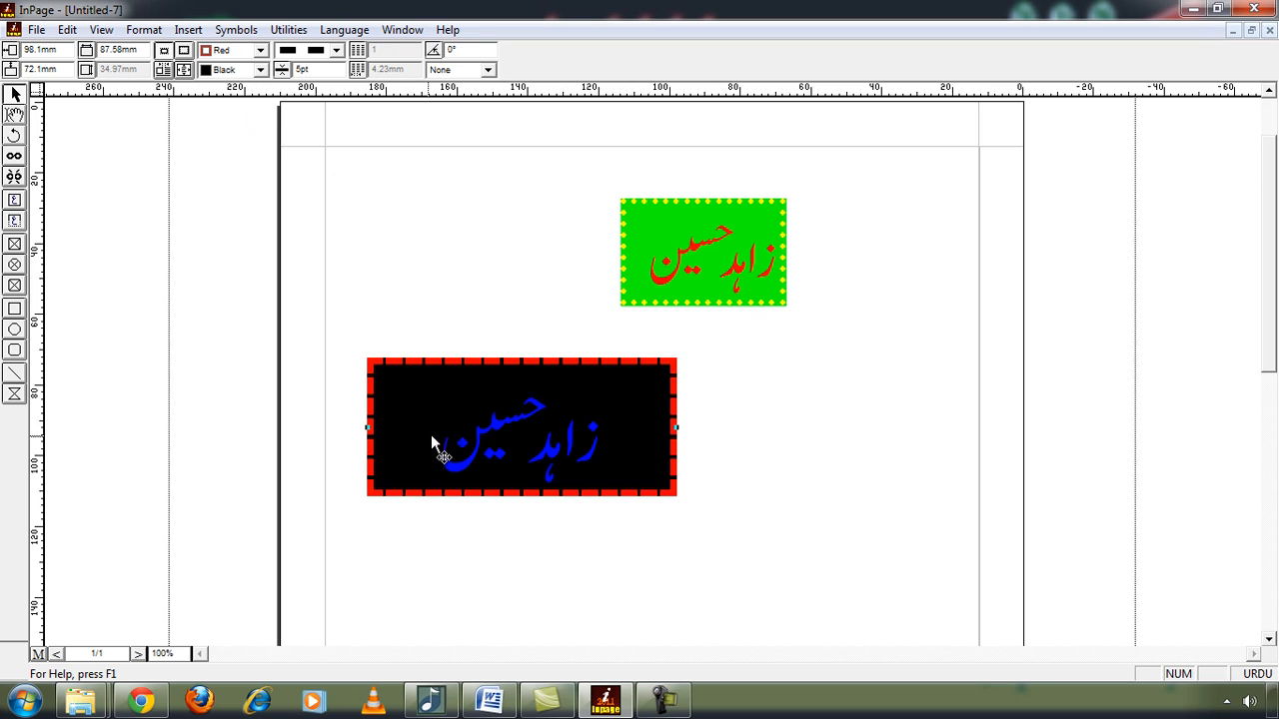
pyautogui.click(260, 68)
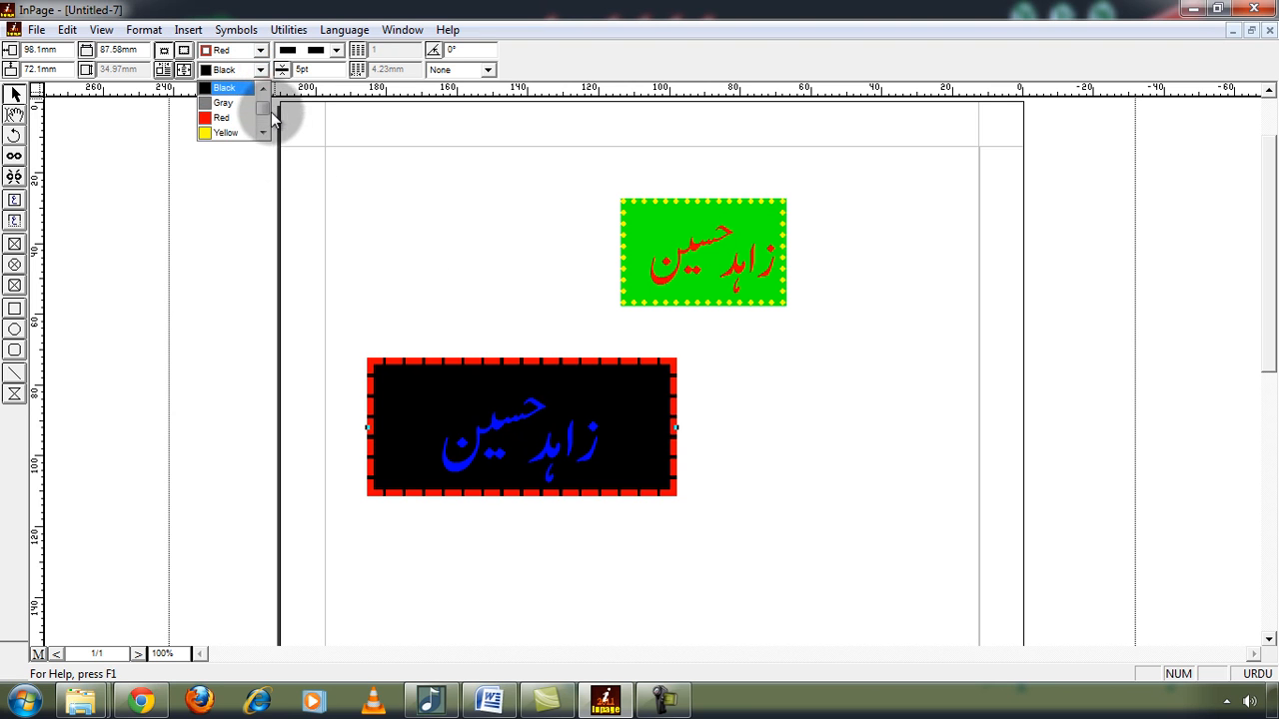
pyautogui.scroll(-2, 240, 130)
pyautogui.click(234, 138)
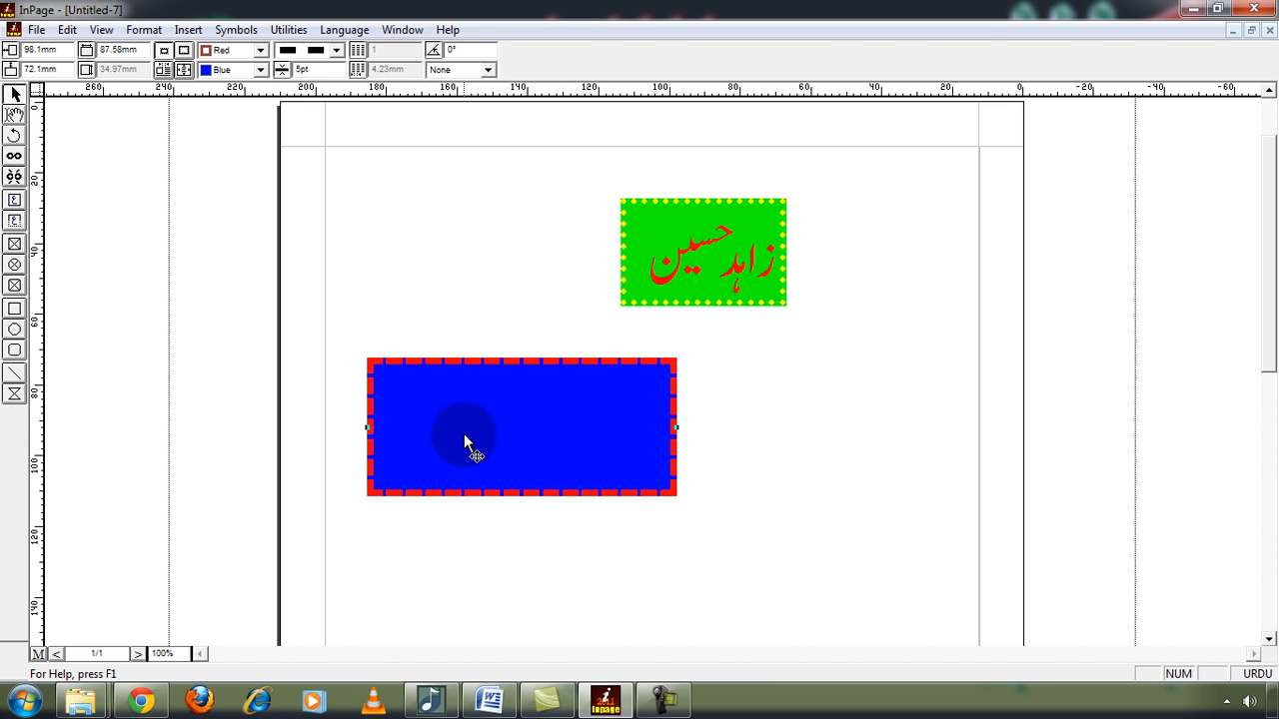
# - Fill the title text box with yellow
pyautogui.click(260, 69)
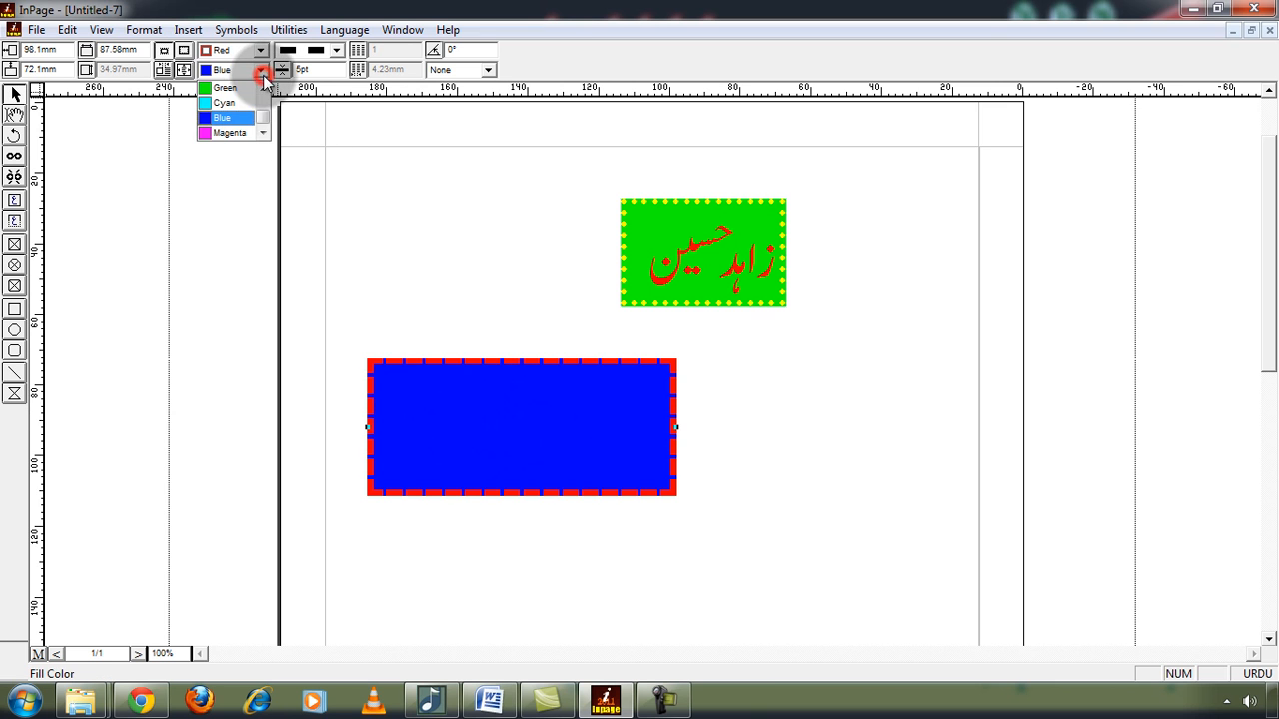
pyautogui.moveTo(263, 118); pyautogui.dragTo(264, 105)
pyautogui.click(225, 117)
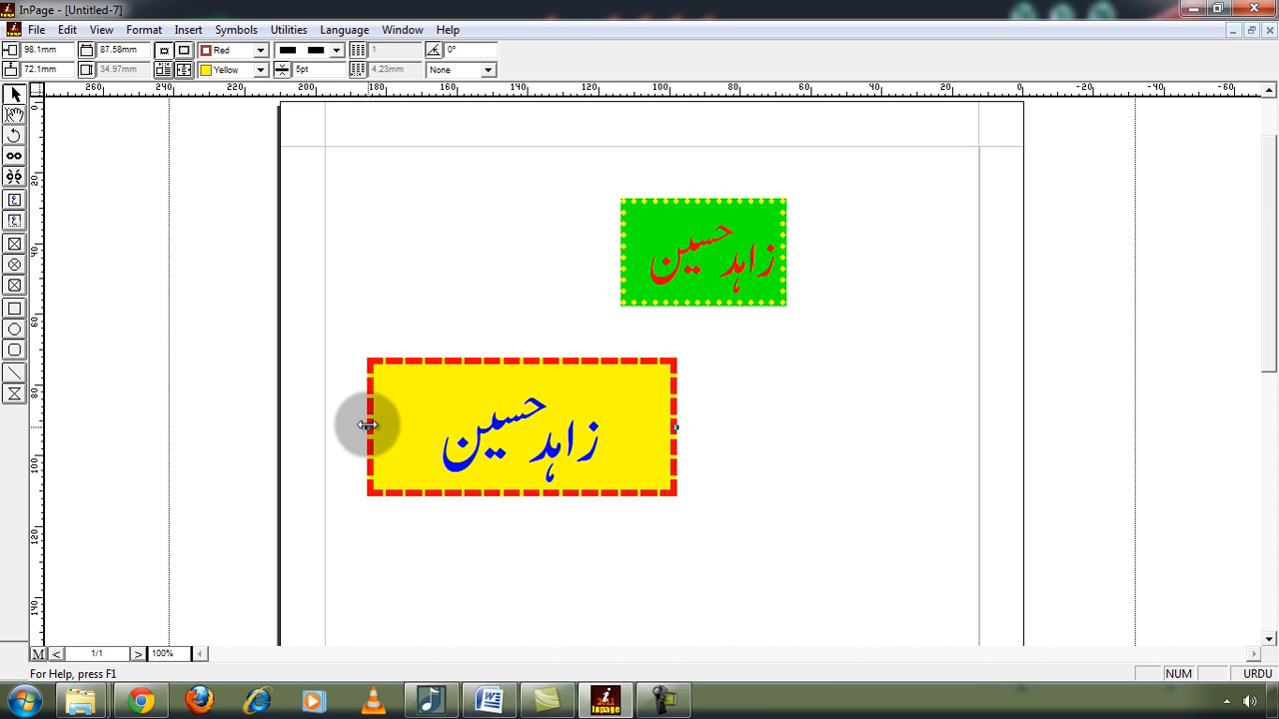
# - Resize the title text box by its side edges, first narrowing it to about 47 mm and finally widening it to about 83 mm
pyautogui.moveTo(366, 429); pyautogui.dragTo(513, 435)
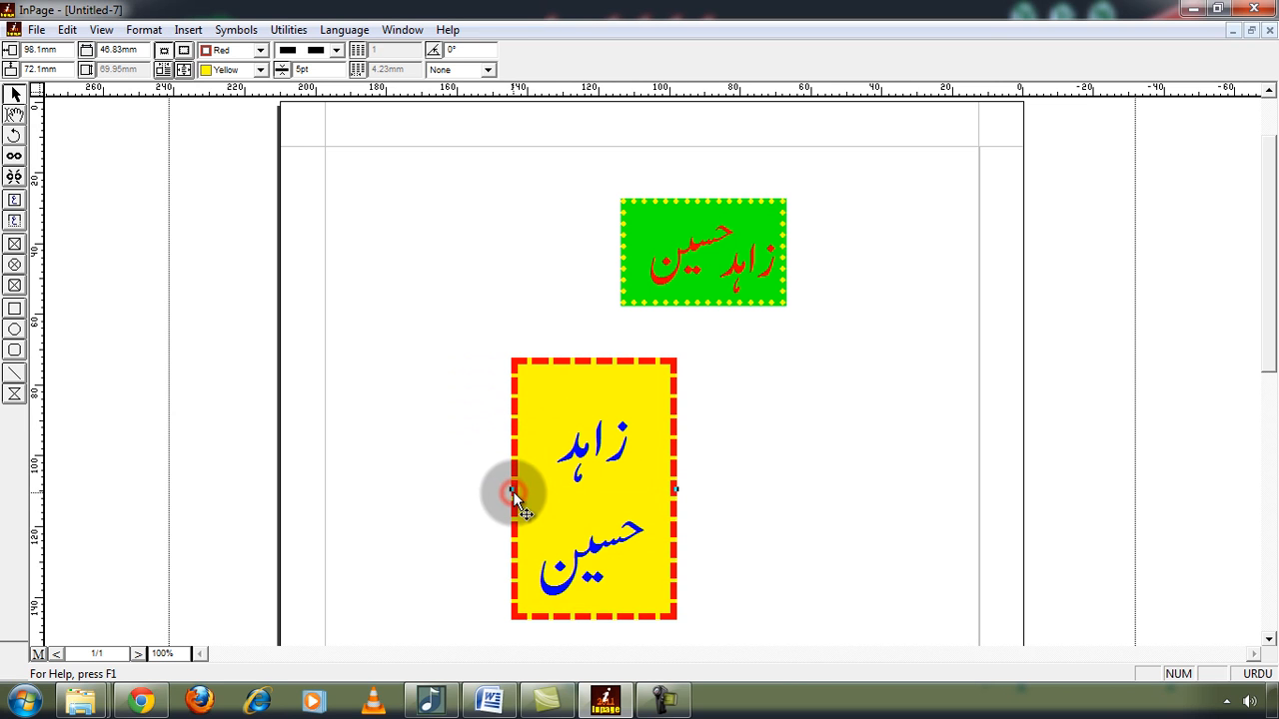
pyautogui.moveTo(513, 488); pyautogui.dragTo(562, 488)
pyautogui.moveTo(677, 489); pyautogui.dragTo(734, 488)
pyautogui.moveTo(565, 488); pyautogui.dragTo(446, 473)
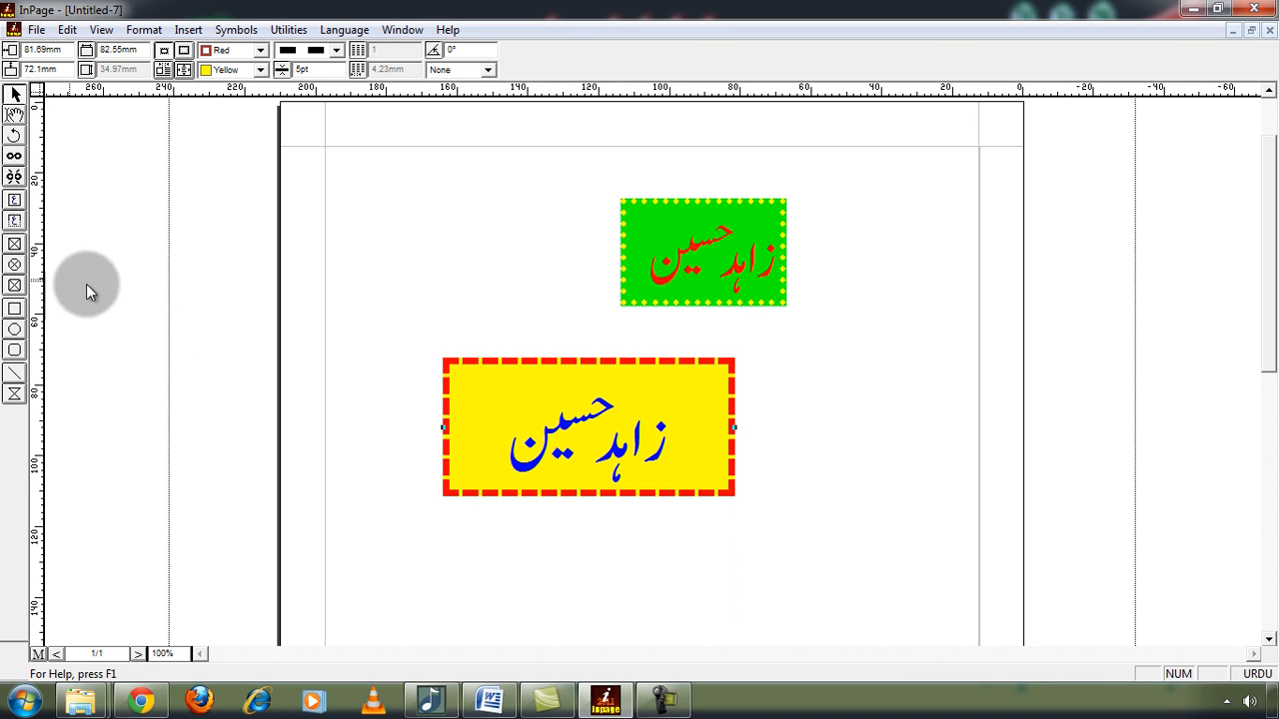